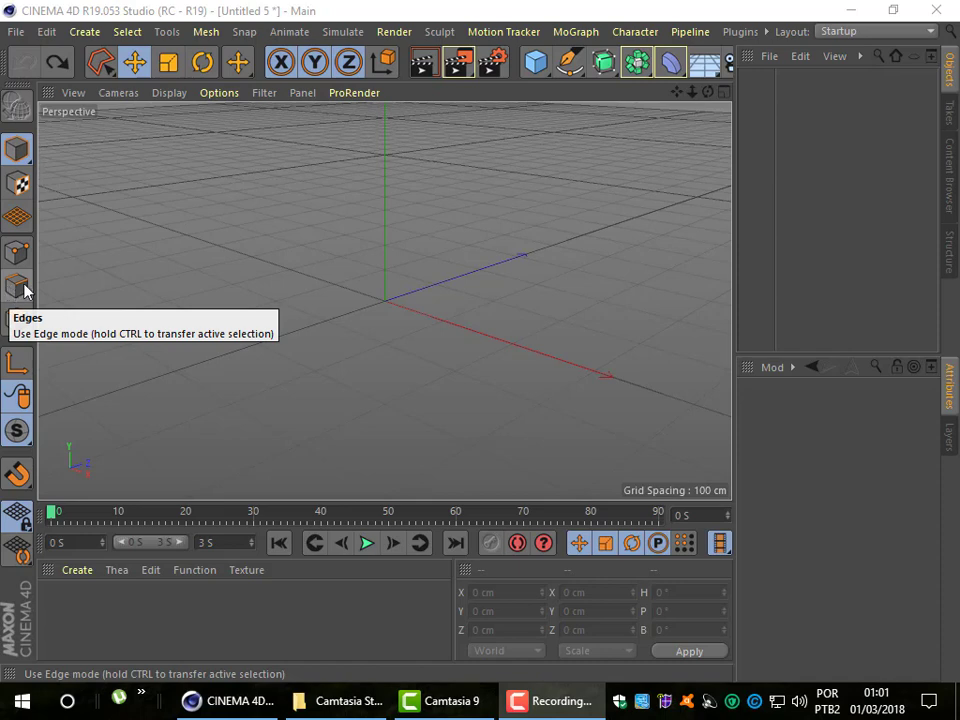
Bring the CINEMA 4D window with the empty untitled scene into focus
click(115, 240)
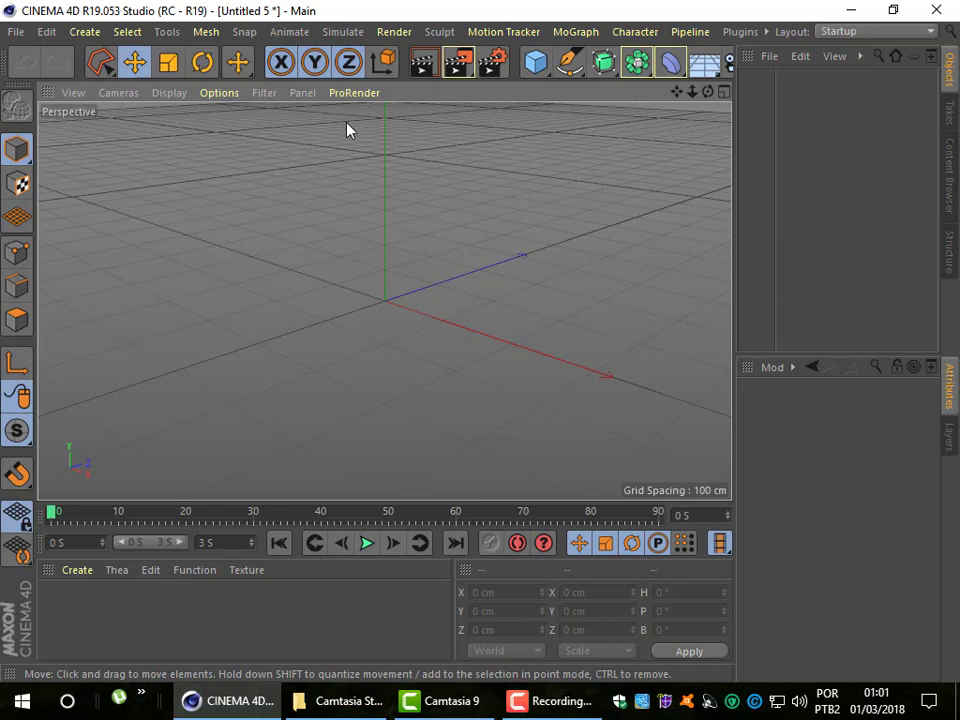
Add a 200 cm Cube primitive at the origin from the primitive palette, then reselect it
click(536, 80)
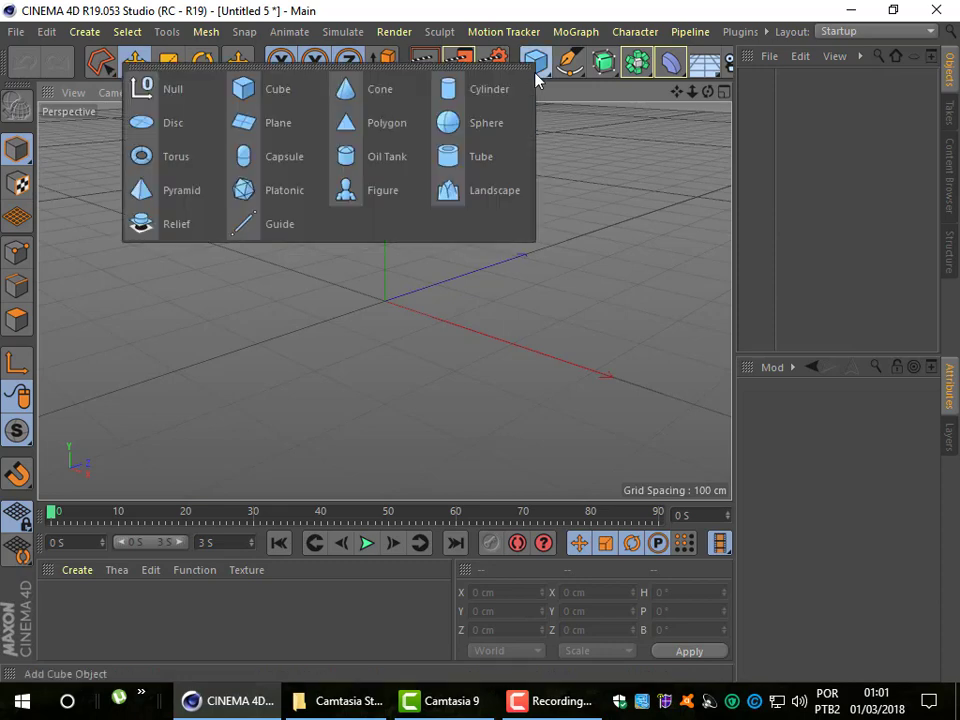
click(302, 101)
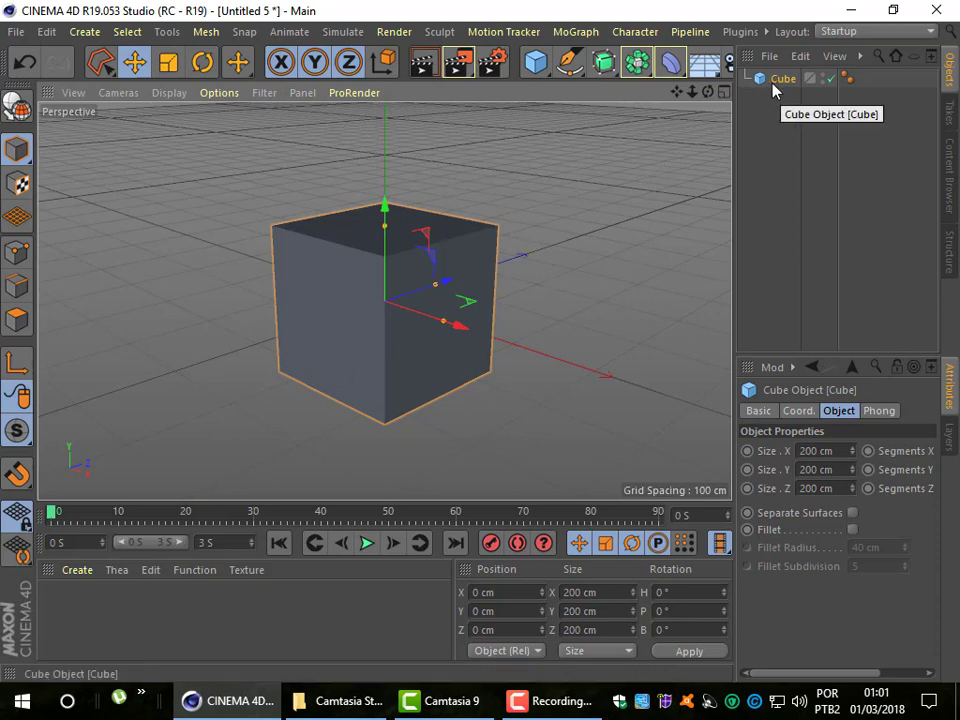
click(580, 195)
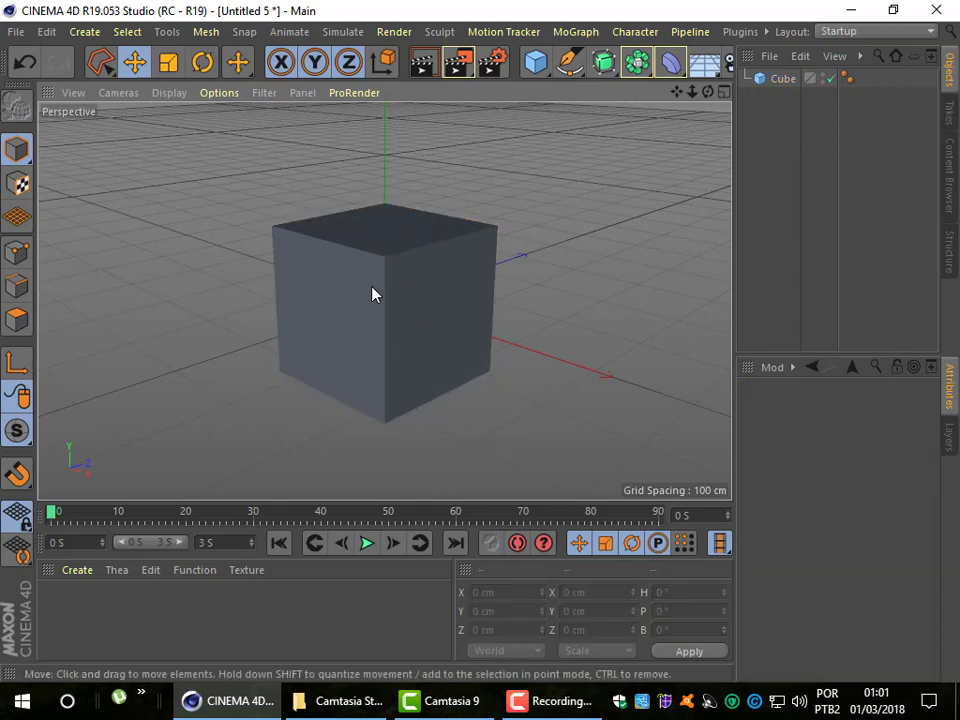
click(356, 315)
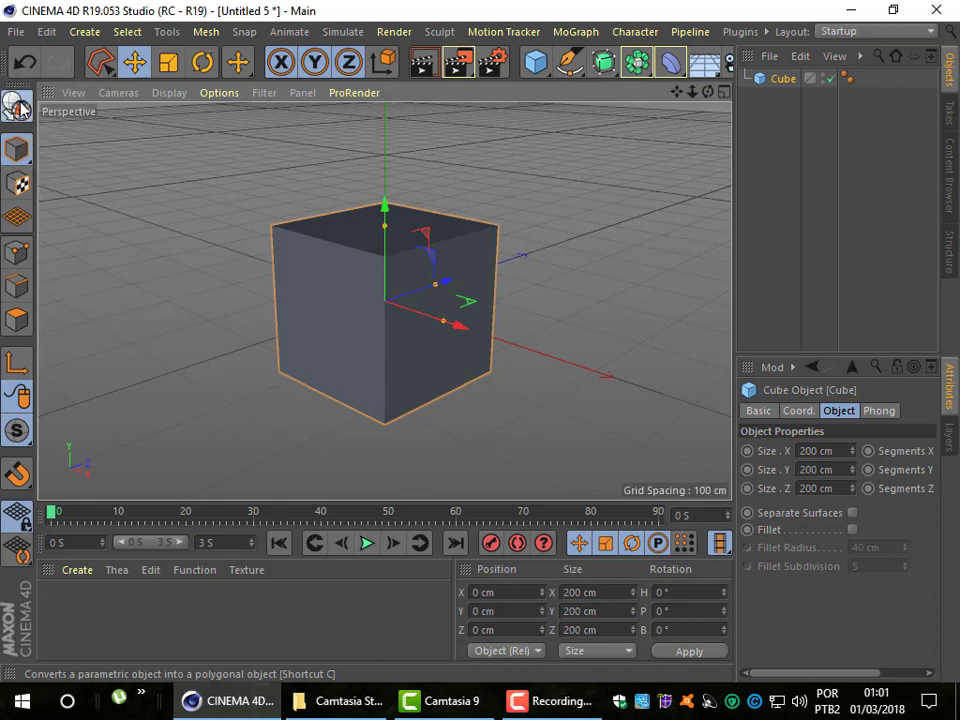
Make the Cube editable as a polygon object and switch to Edges mode
click(17, 105)
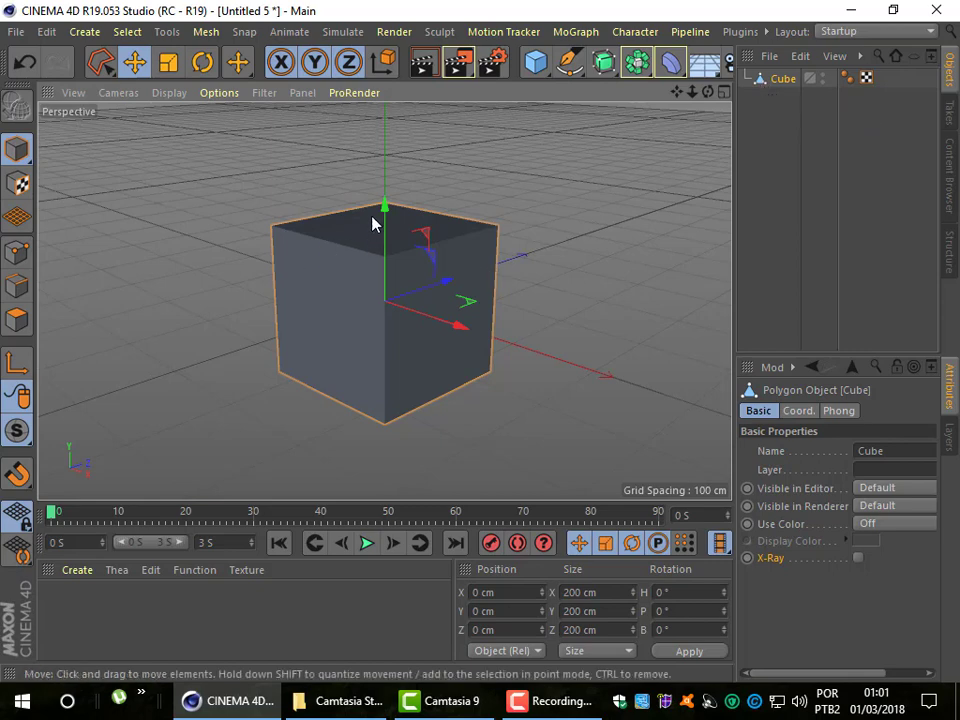
click(15, 289)
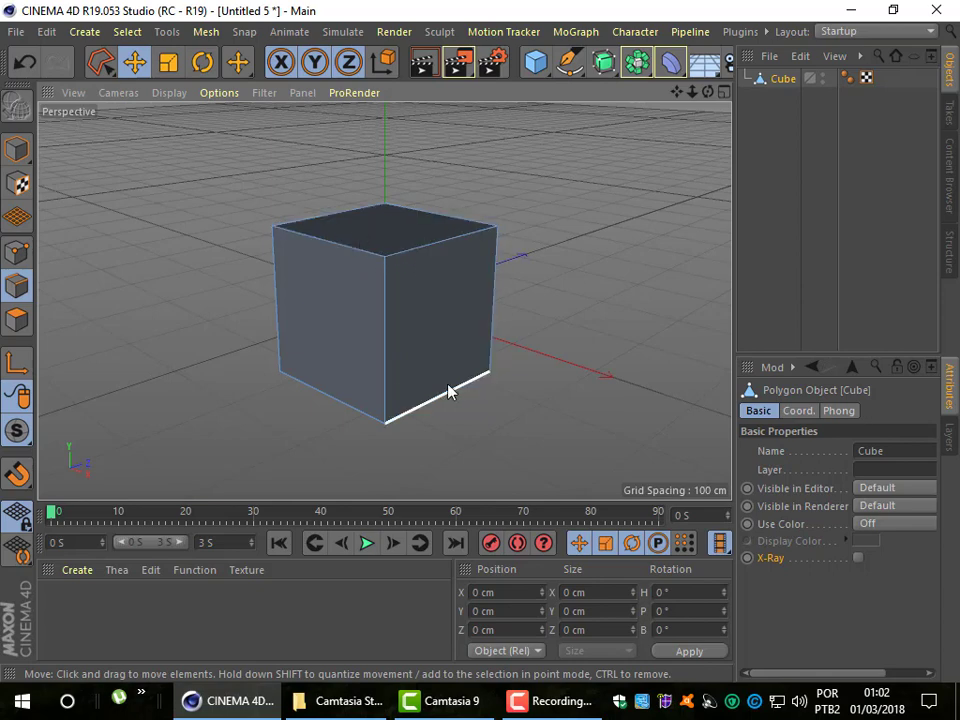
Move the top front-left edge up and outward to about Y 105.28 cm, Z -105.28 cm
click(352, 258)
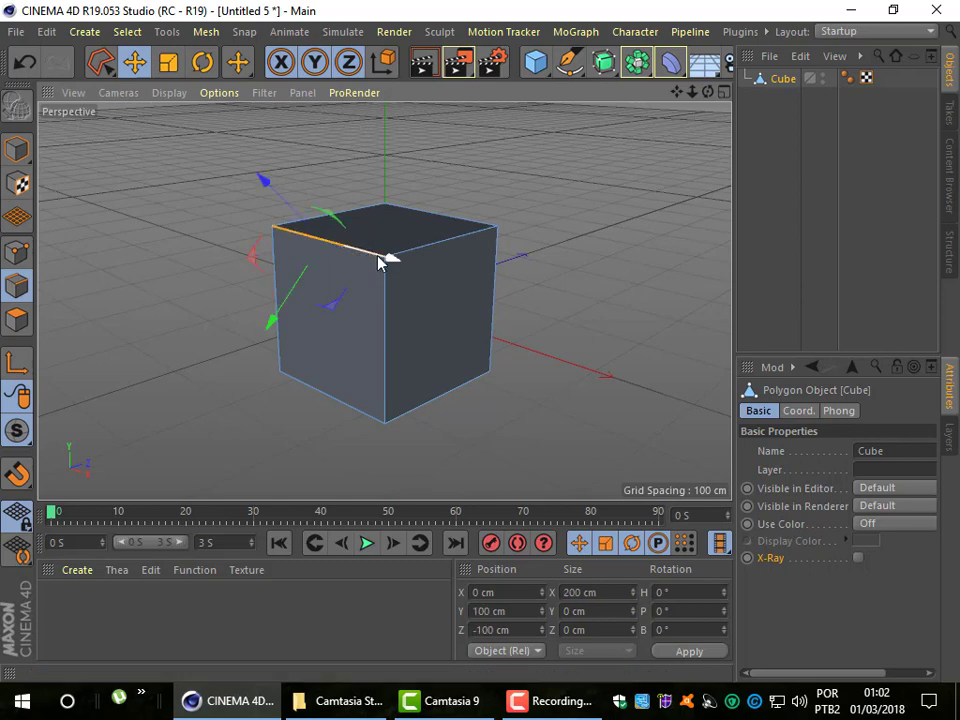
mouse_move(393, 260)
mouse_down()
mouse_move(525, 310)
mouse_move(381, 298)
mouse_move(390, 304)
mouse_up()
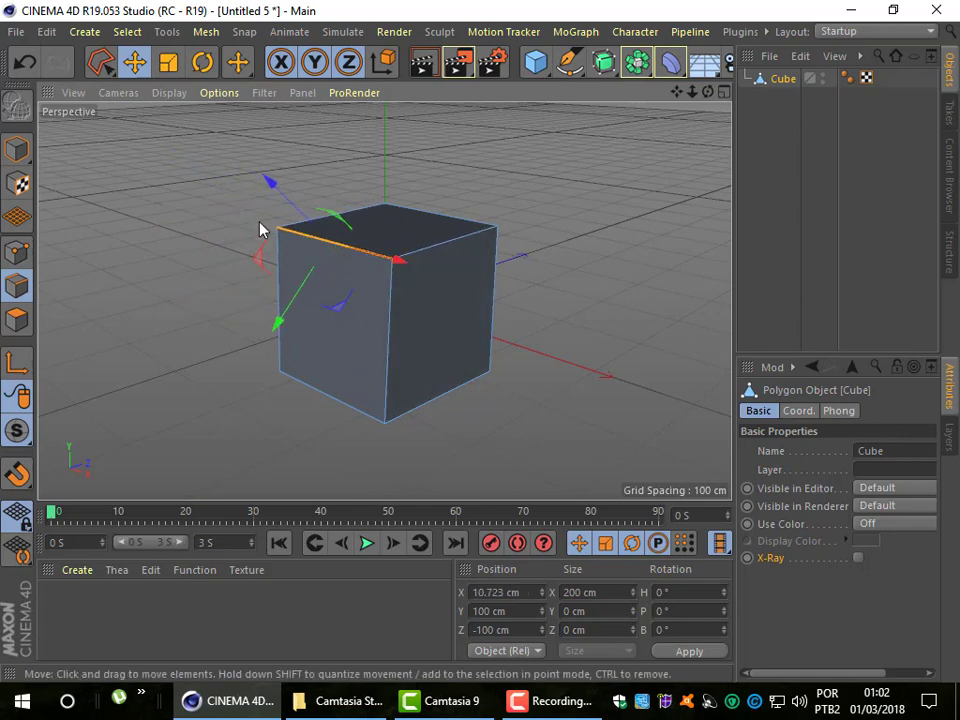
mouse_move(272, 185)
mouse_down()
mouse_move(260, 195)
mouse_move(240, 189)
mouse_move(246, 210)
mouse_up()
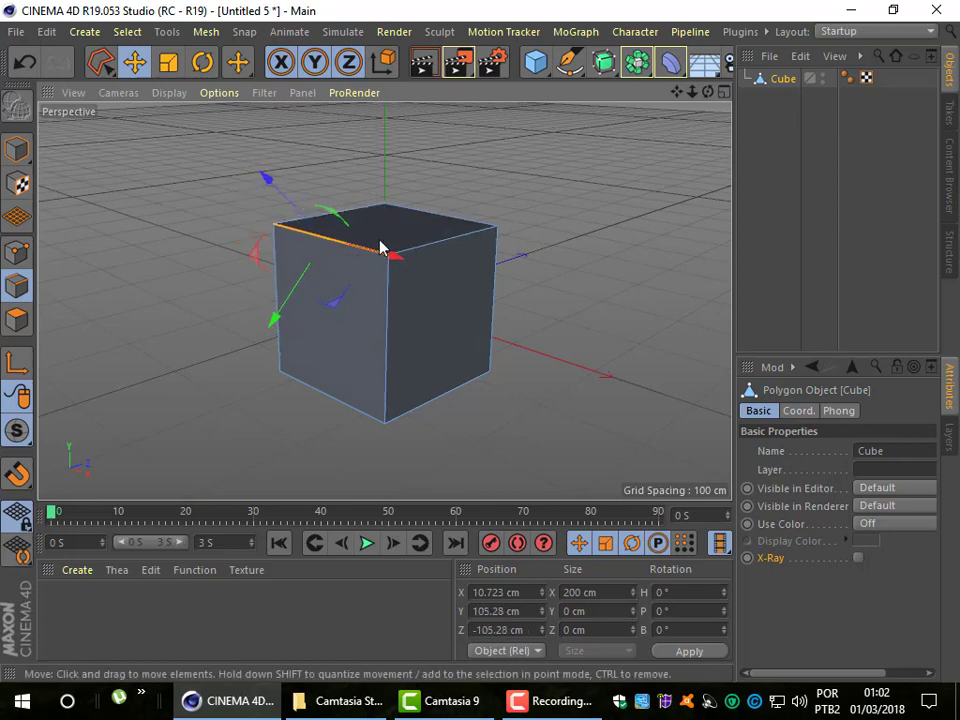
click(545, 212)
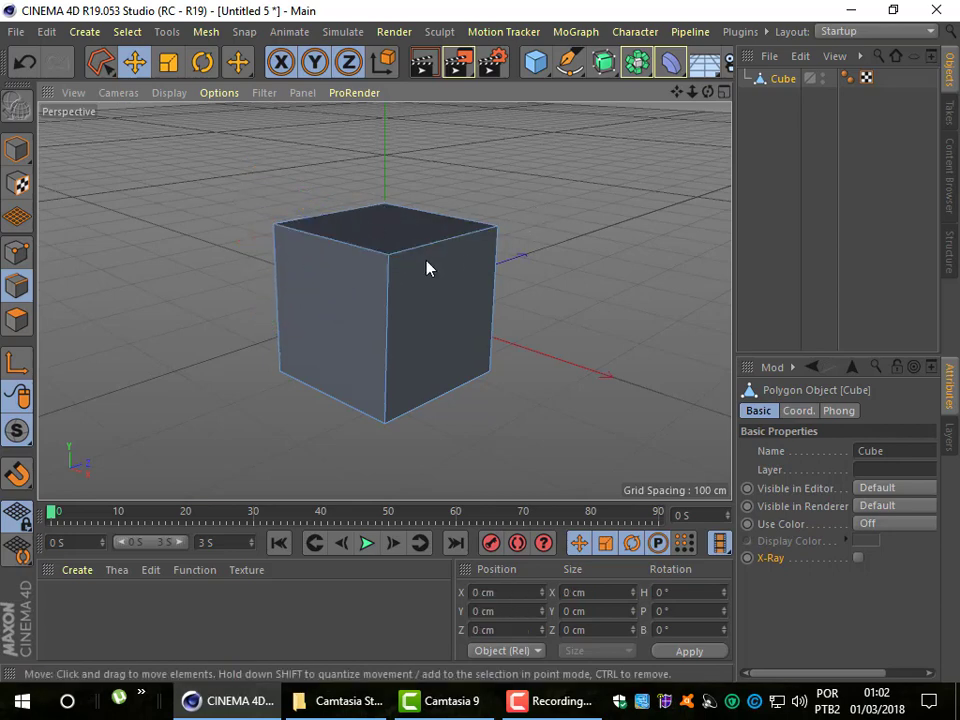
click(355, 256)
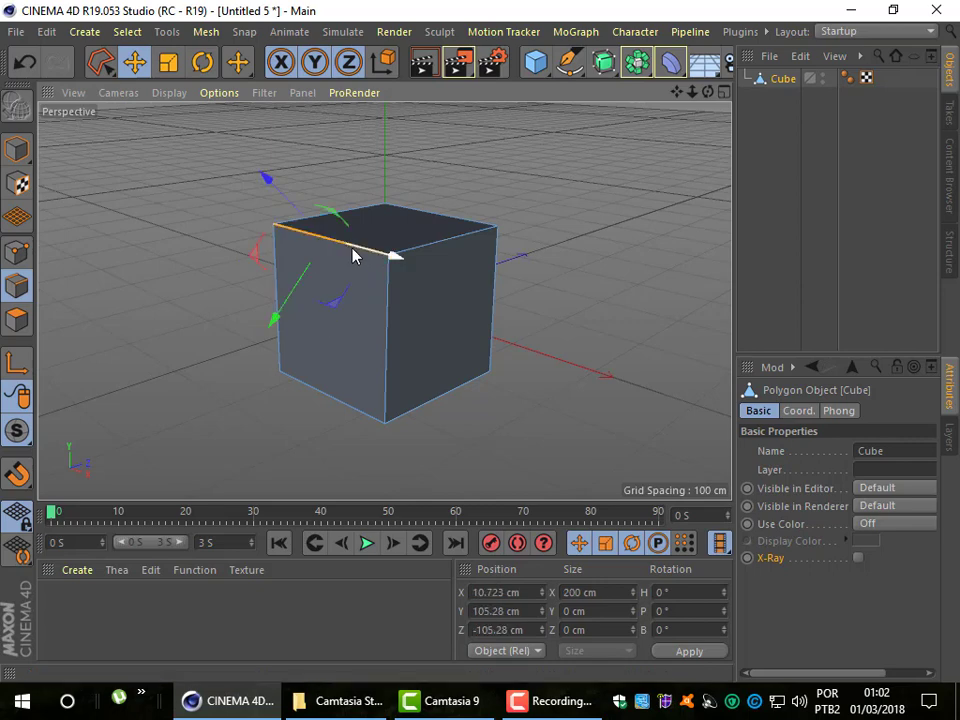
Shift the front-right and back top edges outward to warp the cube's top
shift+click(414, 251)
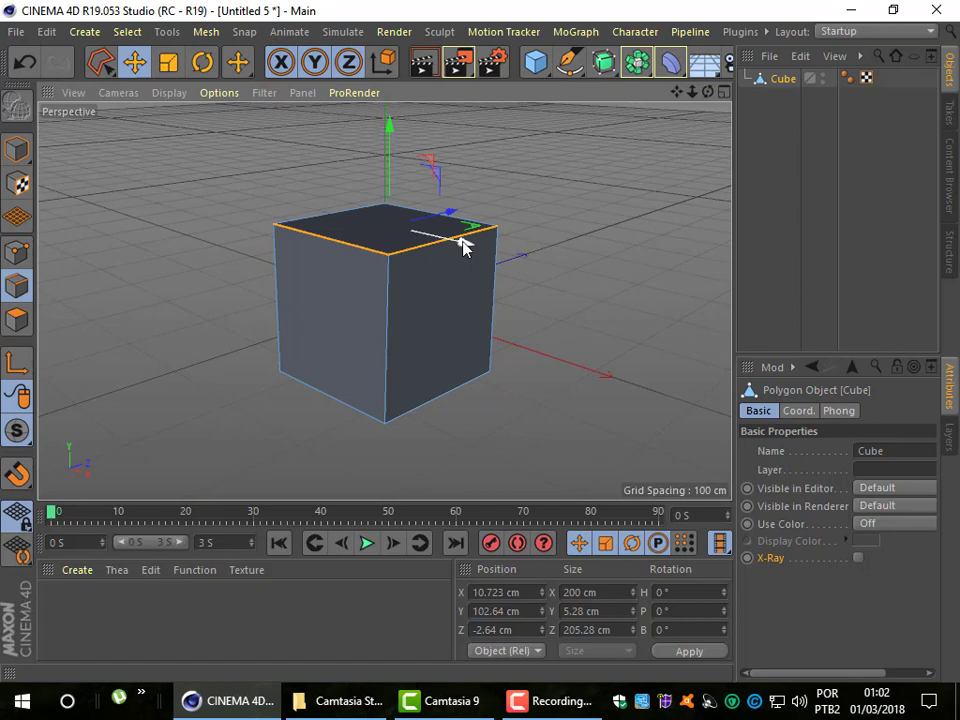
mouse_move(462, 244)
mouse_down()
mouse_move(476, 253)
mouse_move(365, 243)
mouse_move(460, 269)
mouse_up()
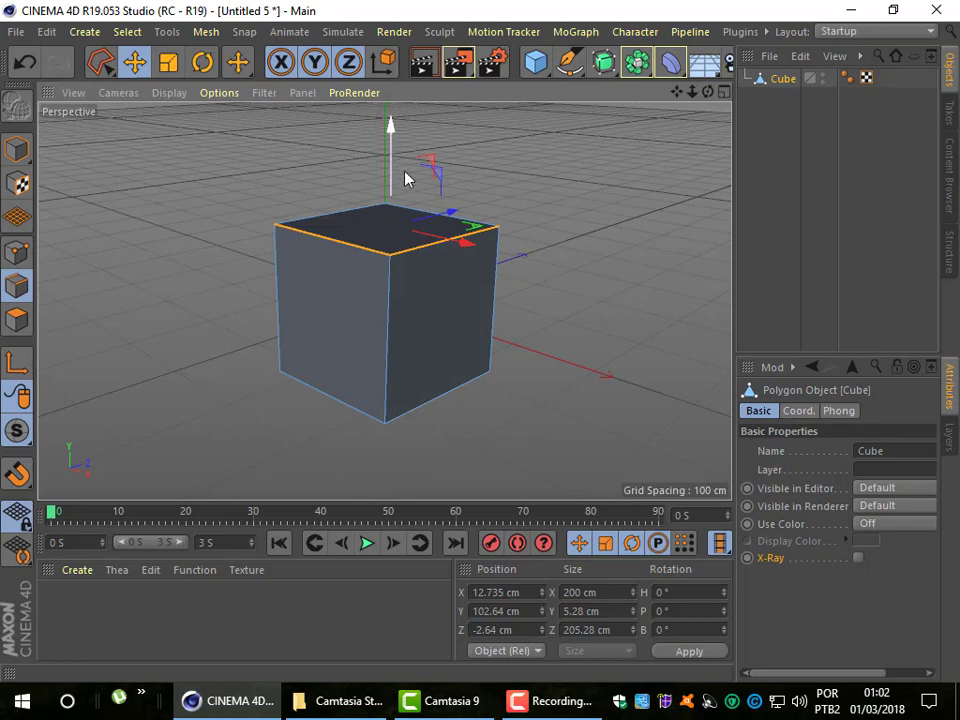
click(440, 202)
click(372, 207)
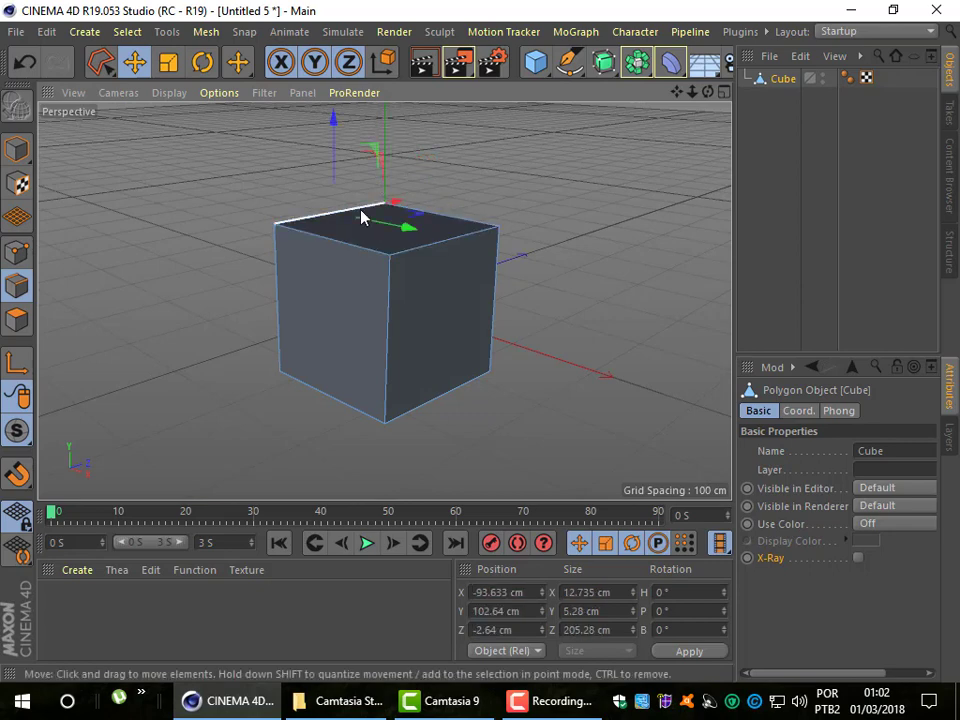
shift+click(420, 214)
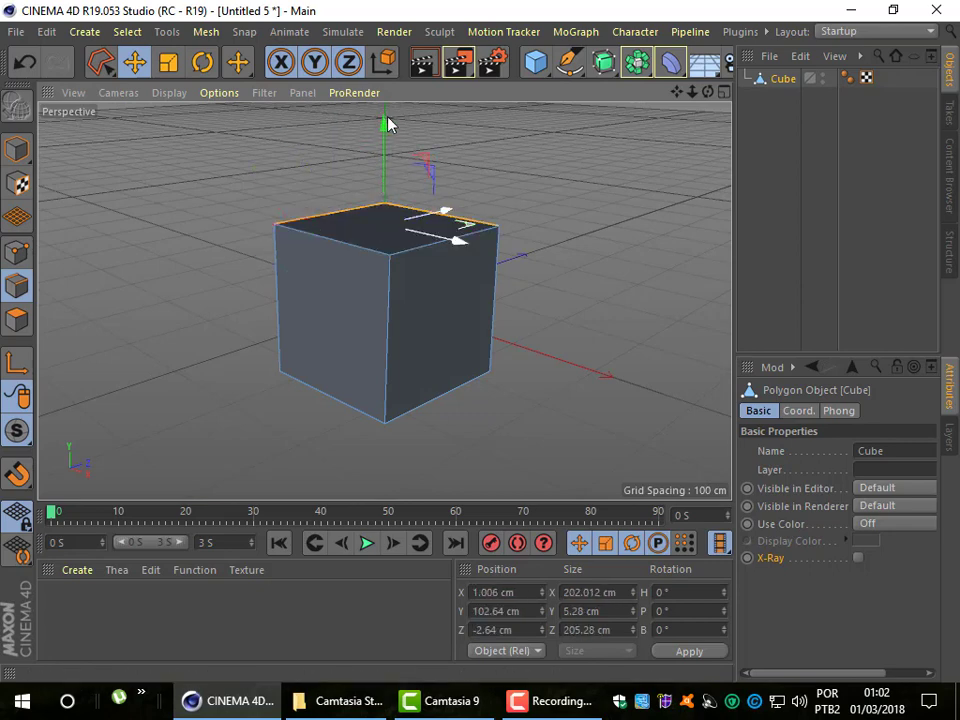
mouse_move(388, 127)
mouse_down()
mouse_move(371, 135)
mouse_move(368, 124)
mouse_move(386, 139)
mouse_up()
Try selecting the back-left, front-right and back top edges, then clear the selection
click(508, 199)
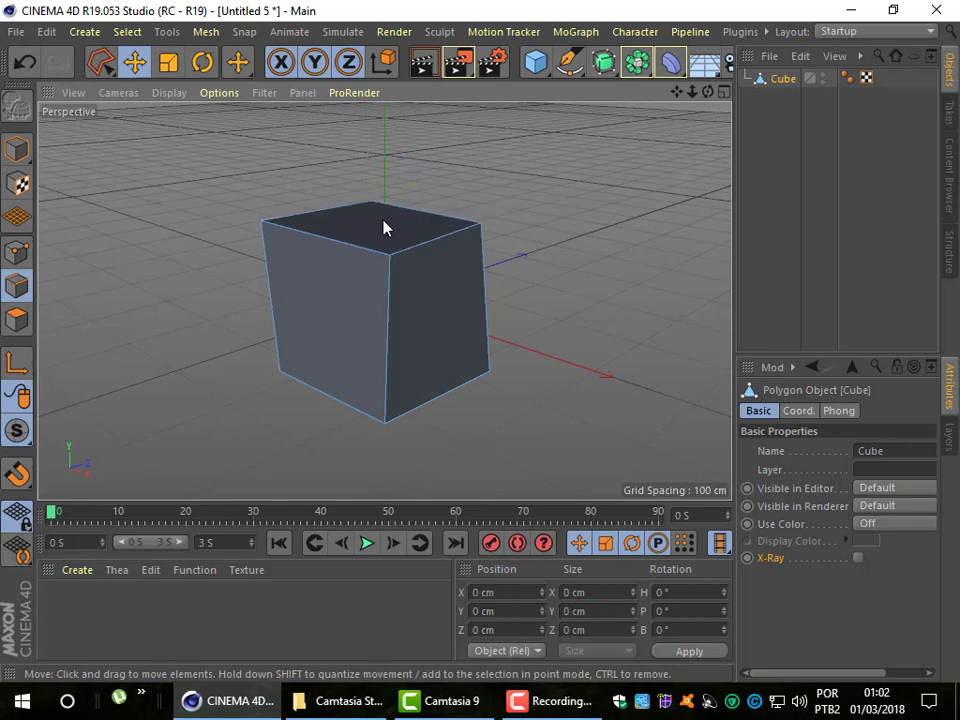
click(341, 216)
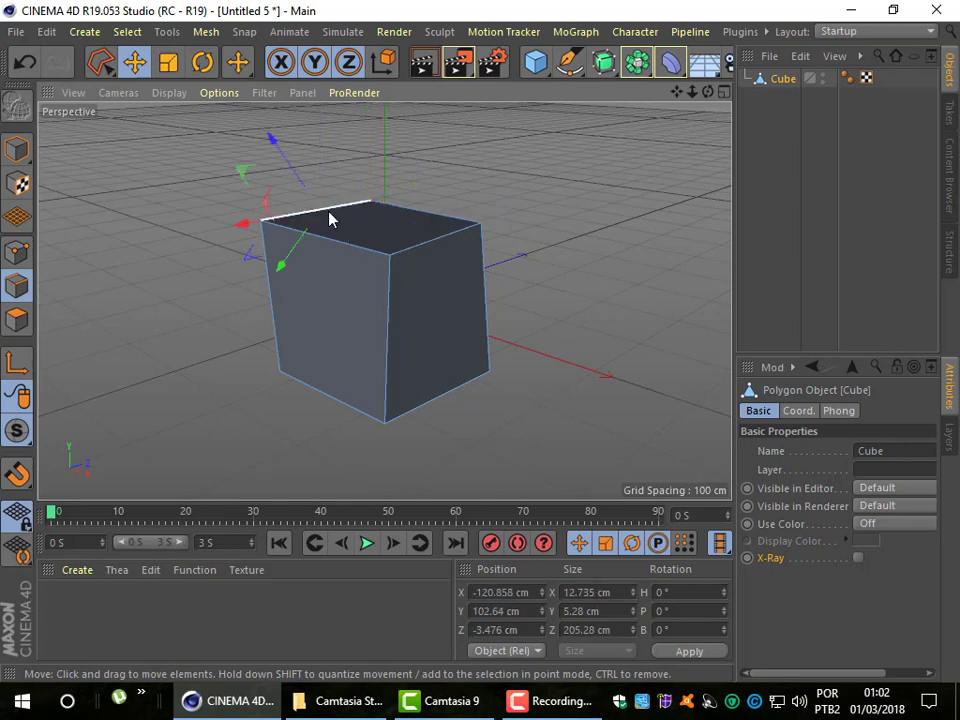
click(409, 244)
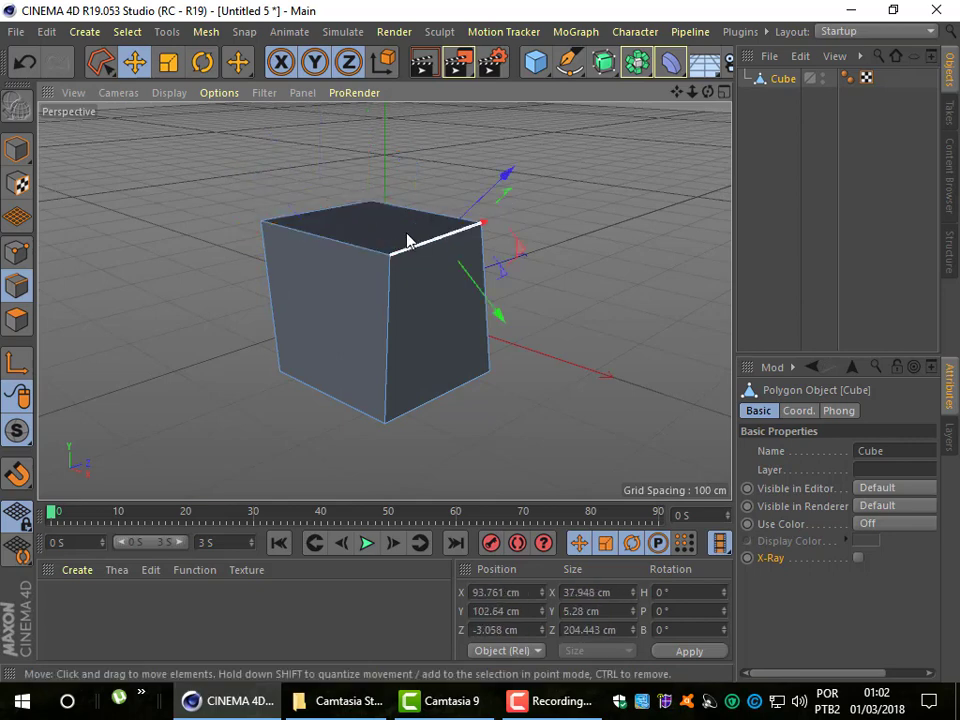
click(349, 215)
click(202, 193)
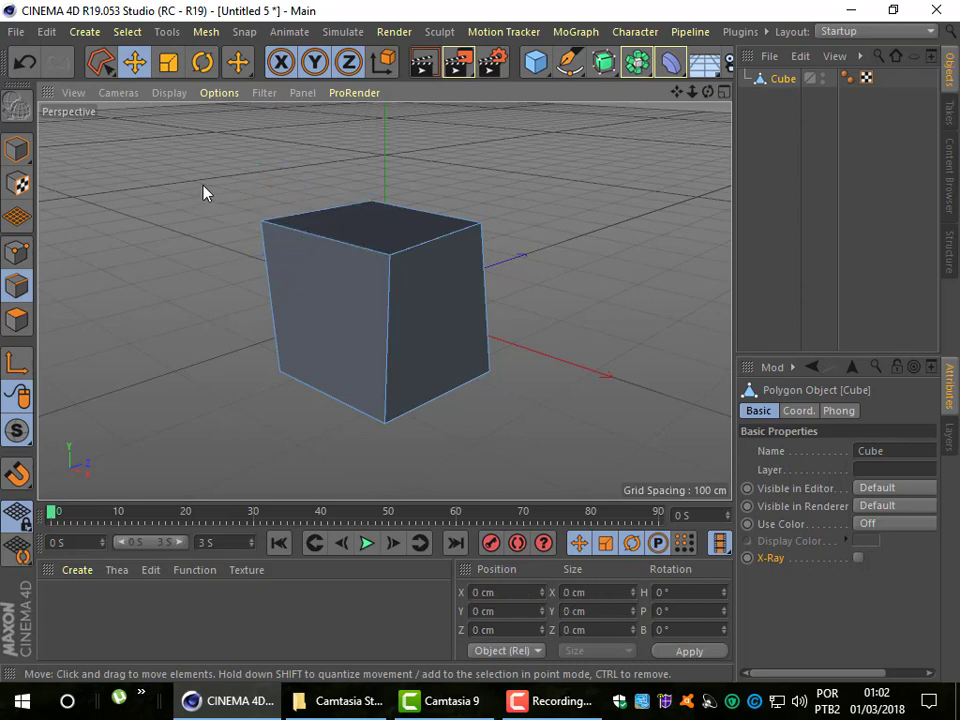
Undo the edge warps and selections until the cube is regular again
click(24, 63)
click(24, 63)
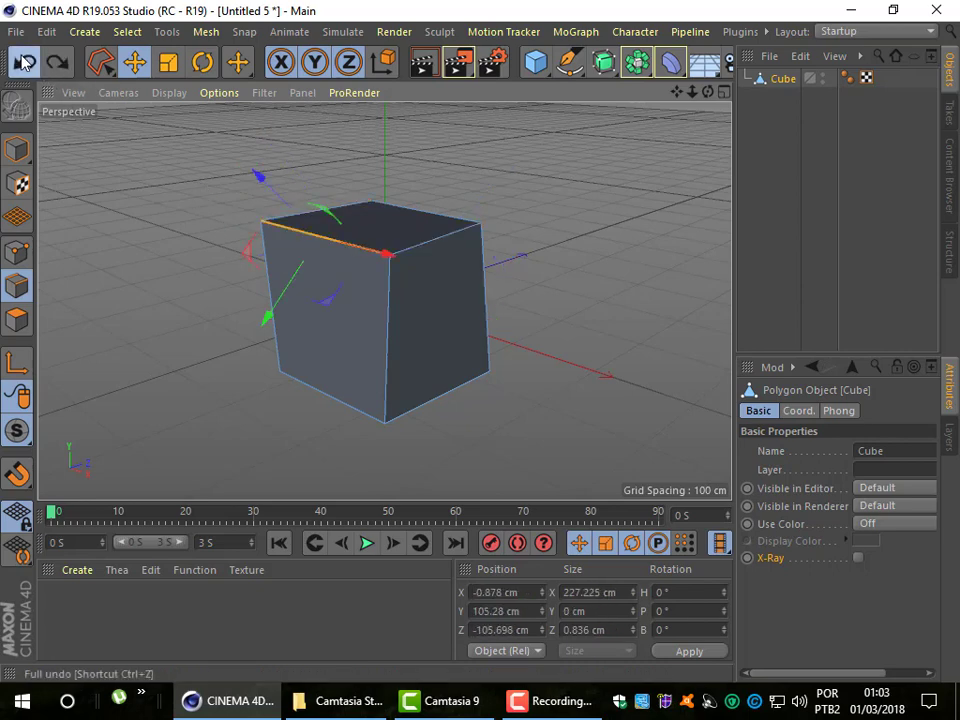
click(24, 63)
click(24, 63)
click(24, 63)
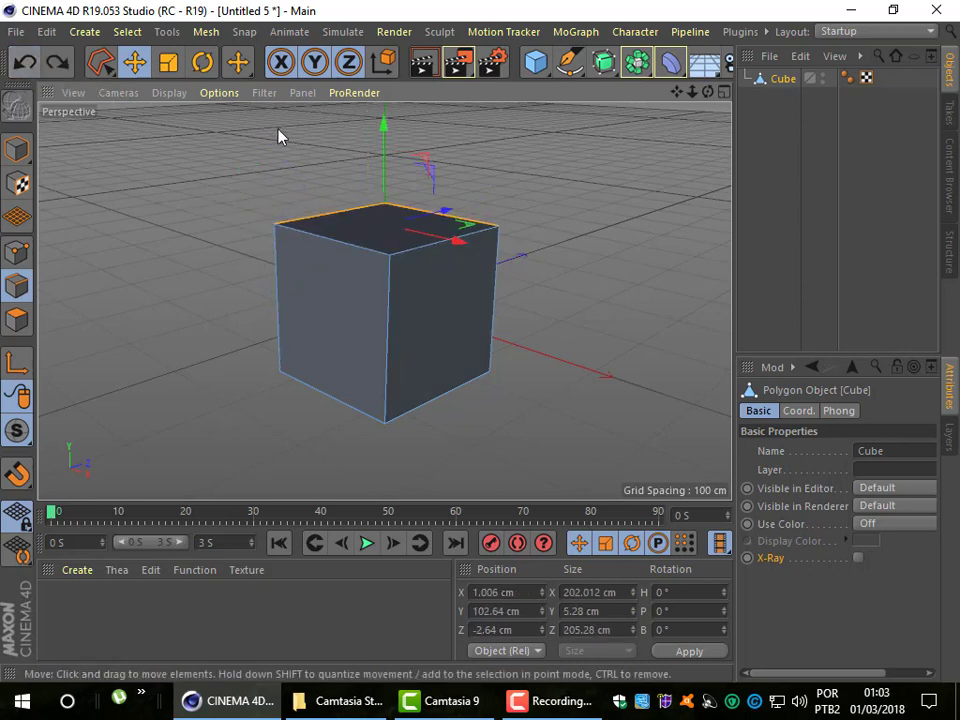
click(490, 135)
click(127, 32)
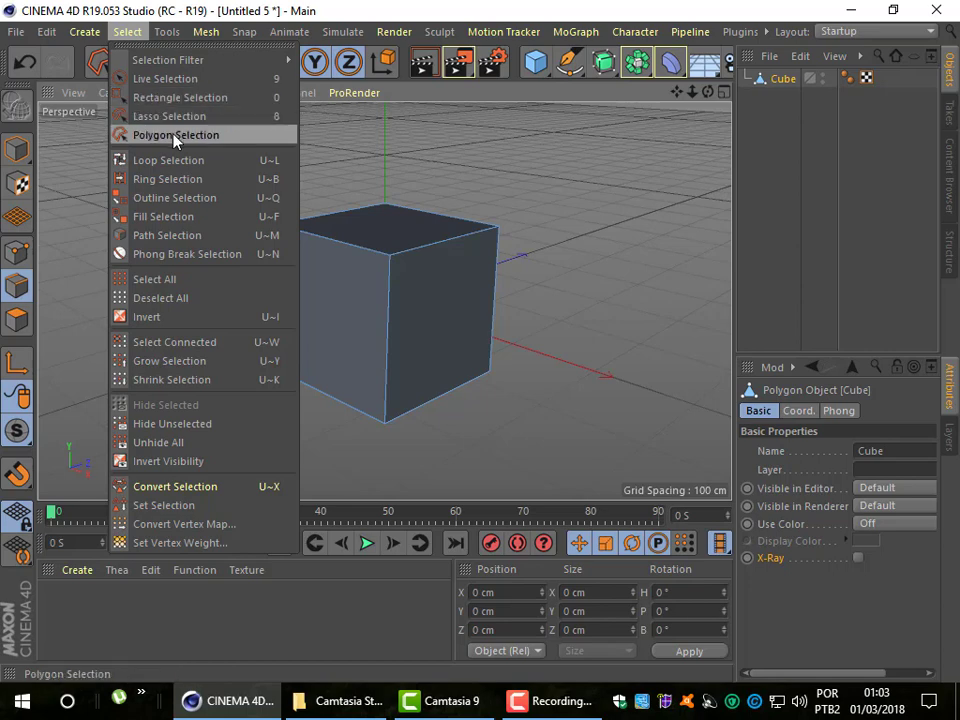
Rectangle-select the cube's top edges, undo that selection, and return to the Move tool
click(172, 97)
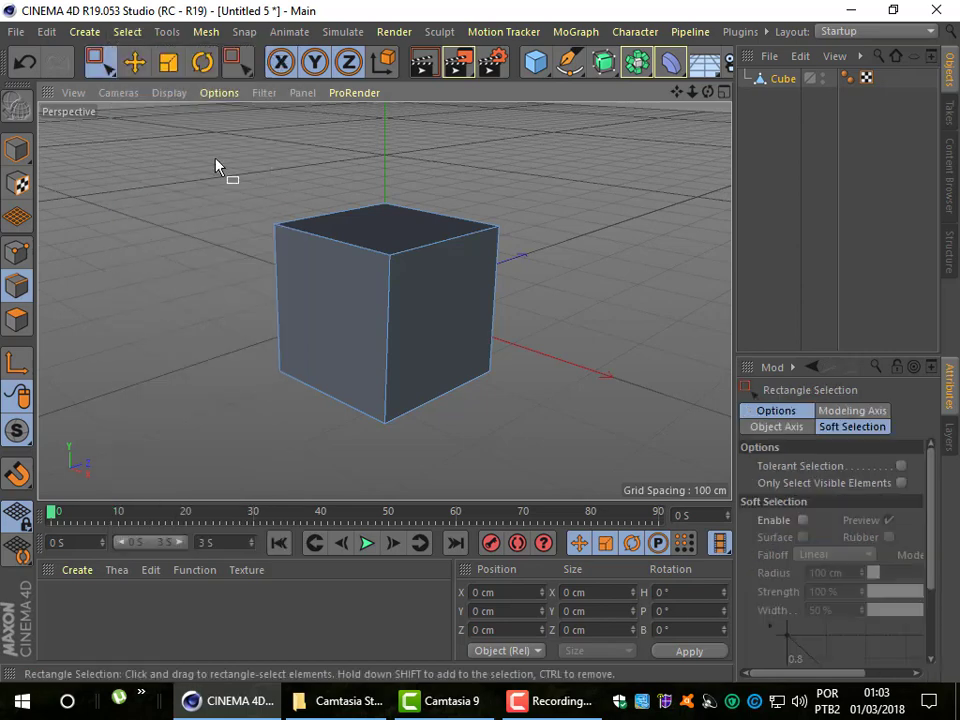
drag(215, 158, 555, 304)
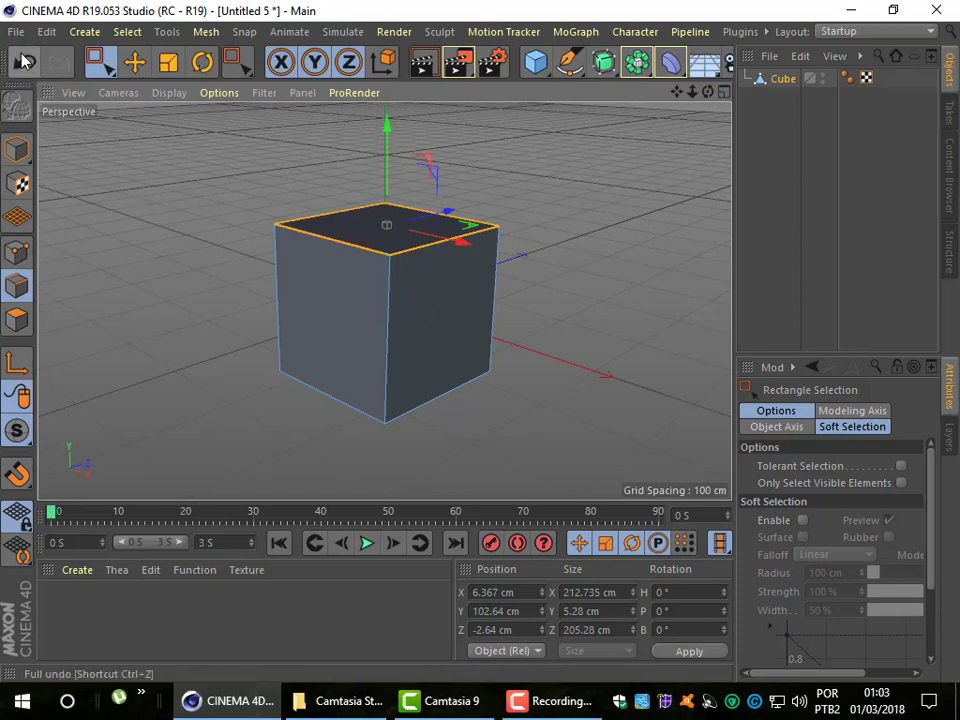
click(134, 62)
click(163, 165)
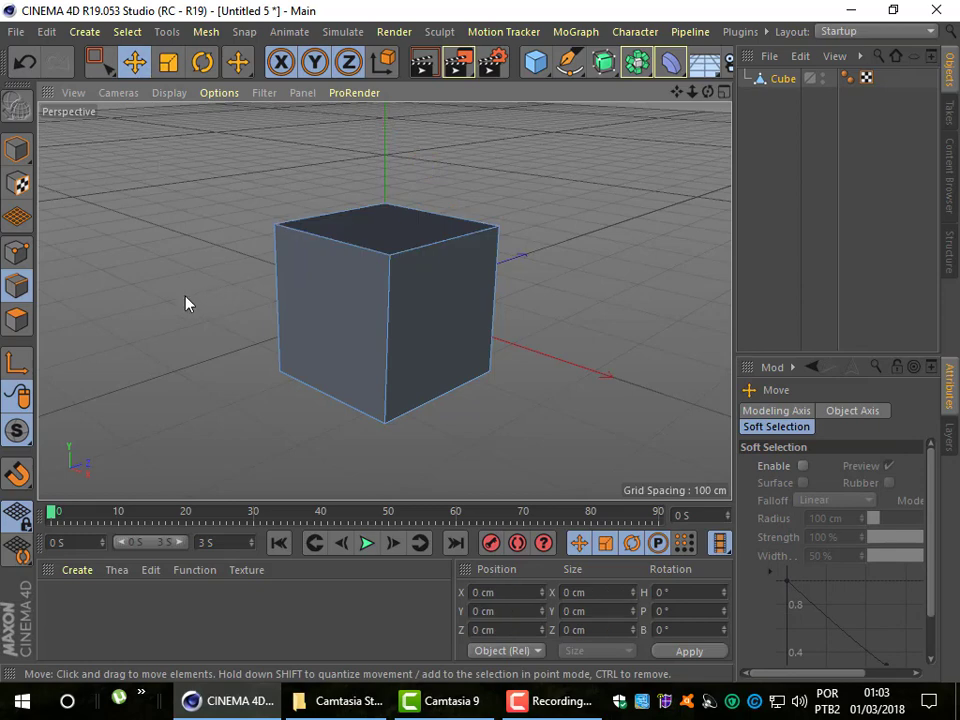
Box-select the cube's bottom edges and slide them along X to about -0.438 cm
click(127, 32)
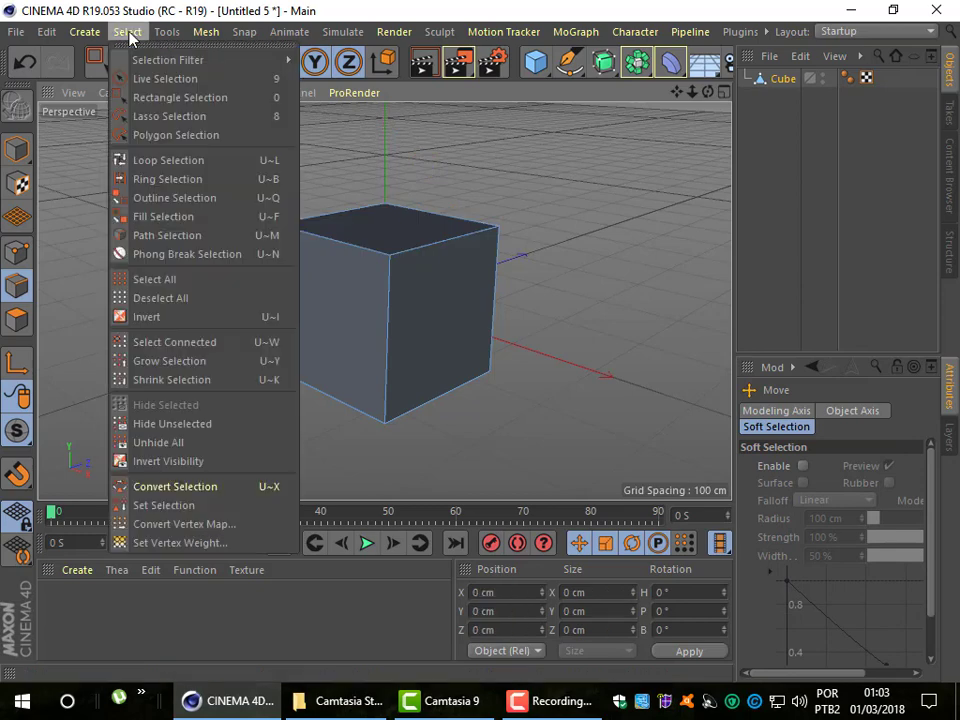
click(160, 97)
drag(204, 294, 574, 450)
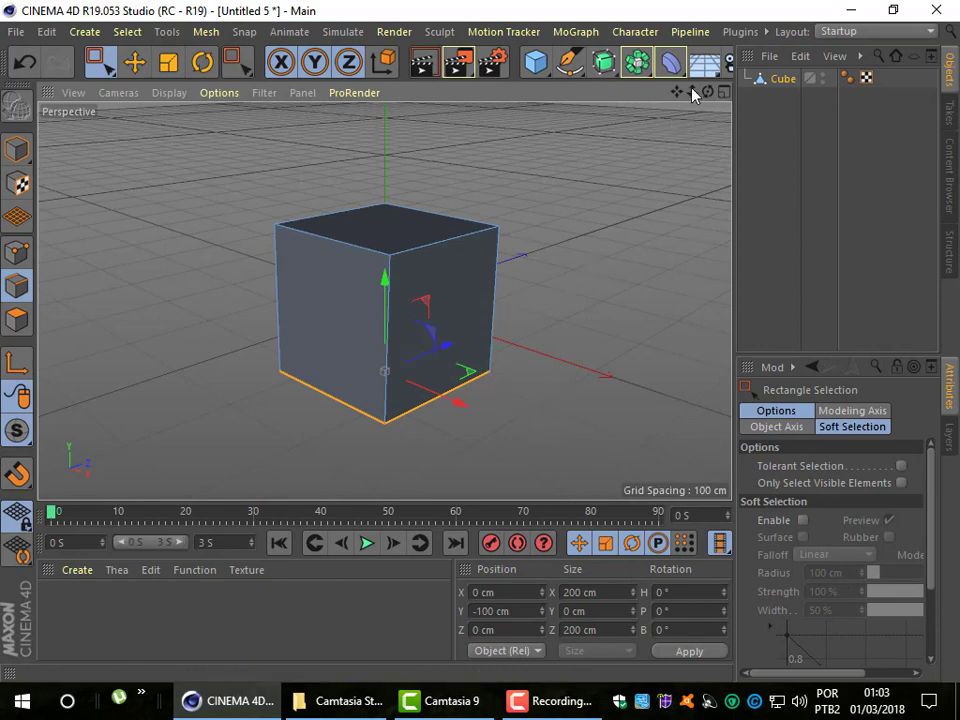
drag(708, 93, 560, 100)
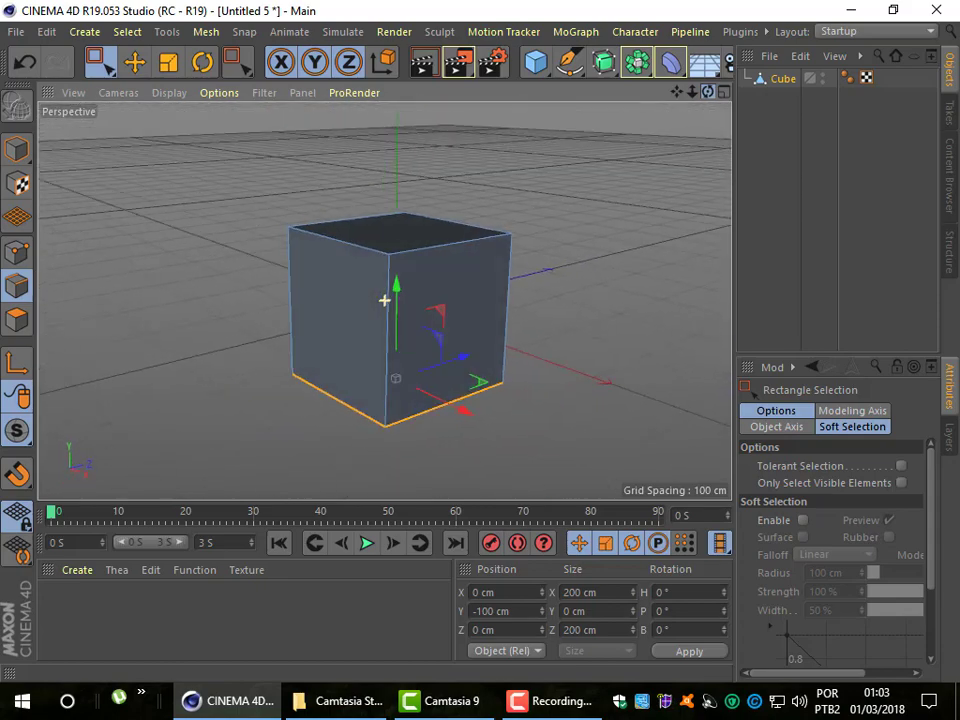
drag(560, 100, 656, 193)
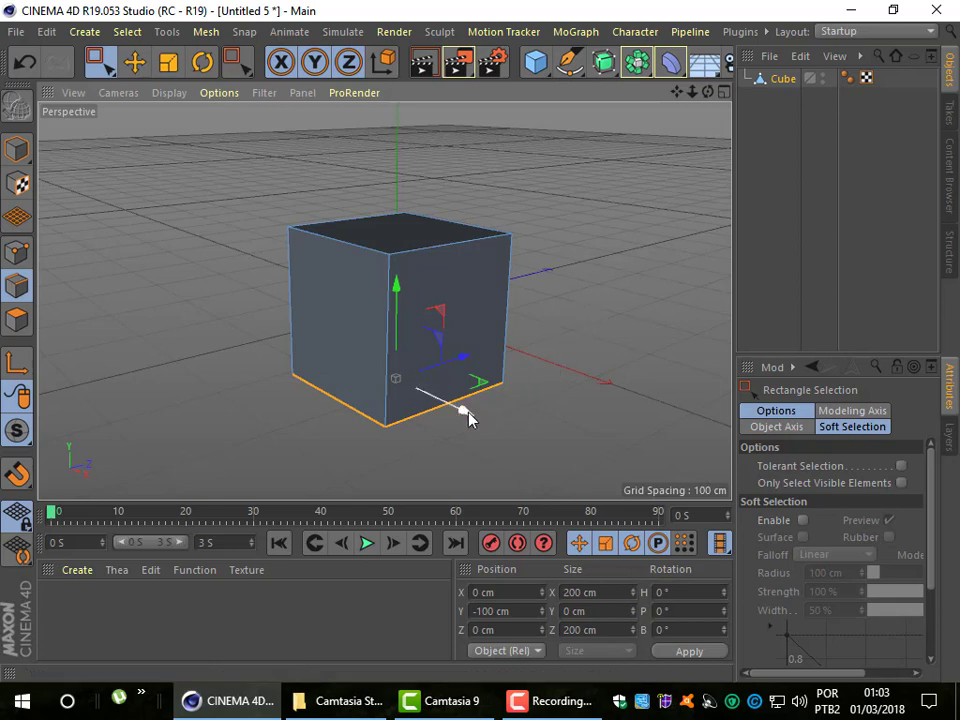
mouse_move(467, 409)
mouse_down()
mouse_move(393, 388)
mouse_move(493, 439)
mouse_move(450, 418)
mouse_move(450, 403)
mouse_move(474, 430)
mouse_move(464, 428)
mouse_up()
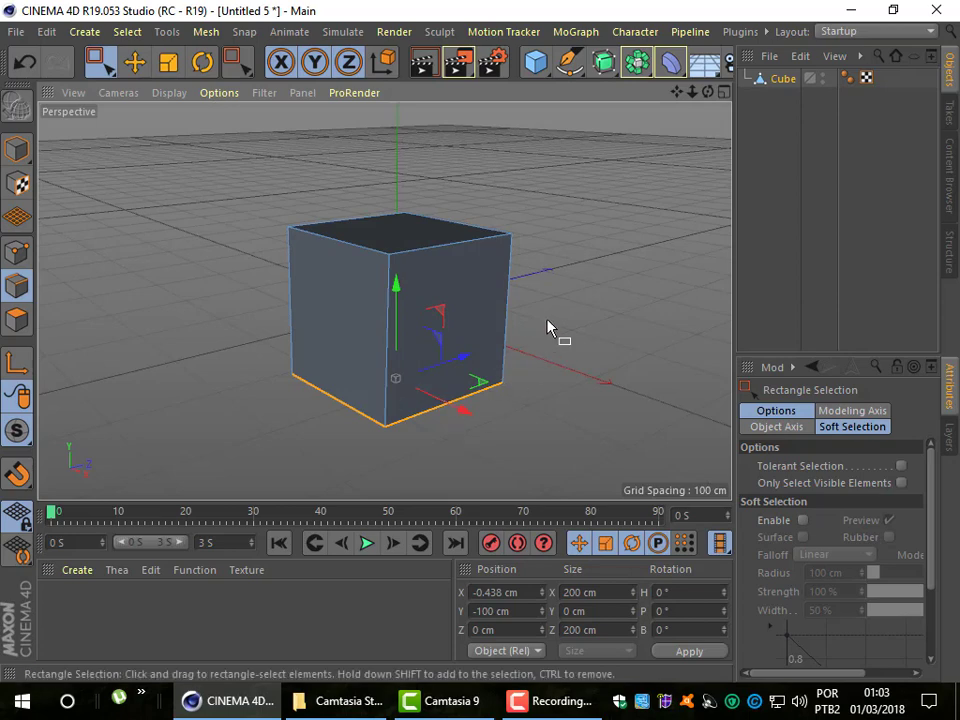
With the Move tool, pick the right vertical edge, then clear the selection and pan the view
click(134, 63)
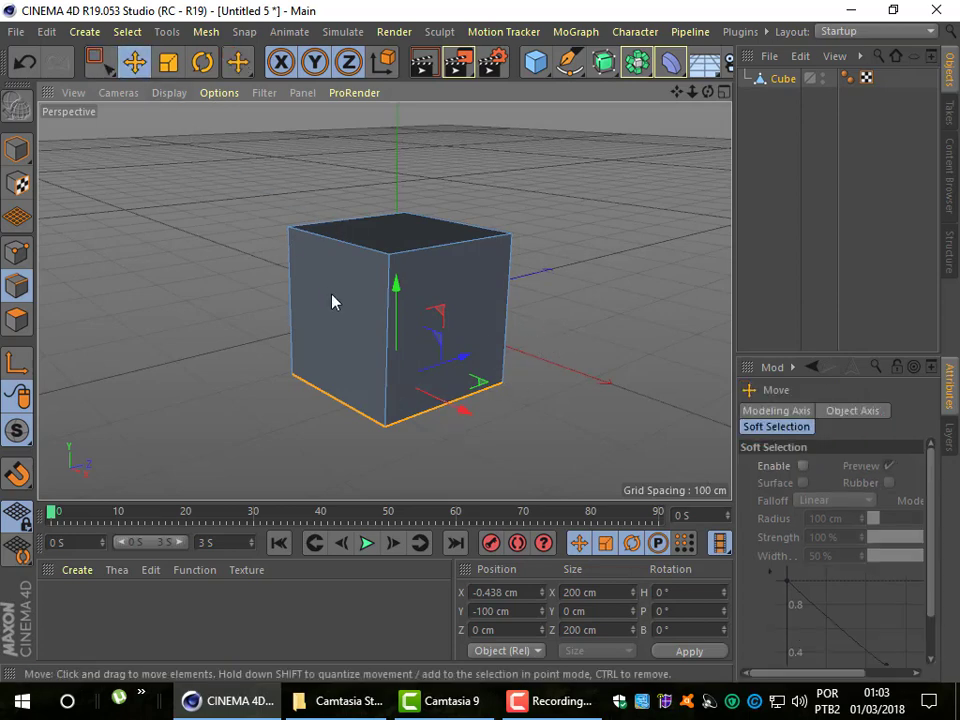
click(509, 186)
click(474, 307)
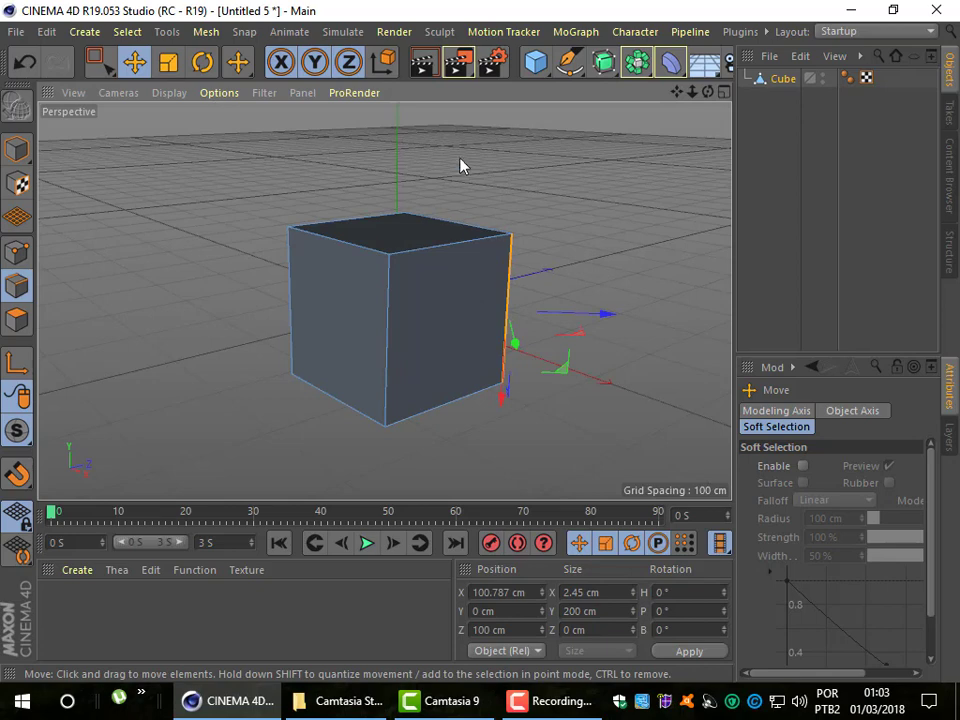
click(439, 296)
drag(677, 91, 628, 107)
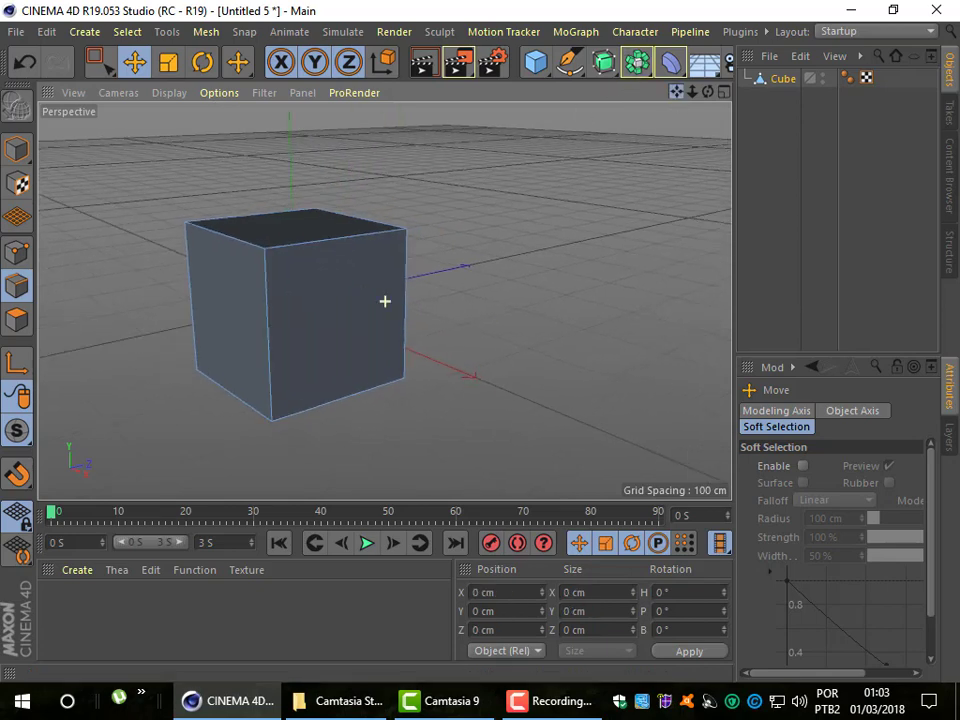
Add parametric Cube.1, move it right along X, then pick the editable cube's right edge
click(546, 72)
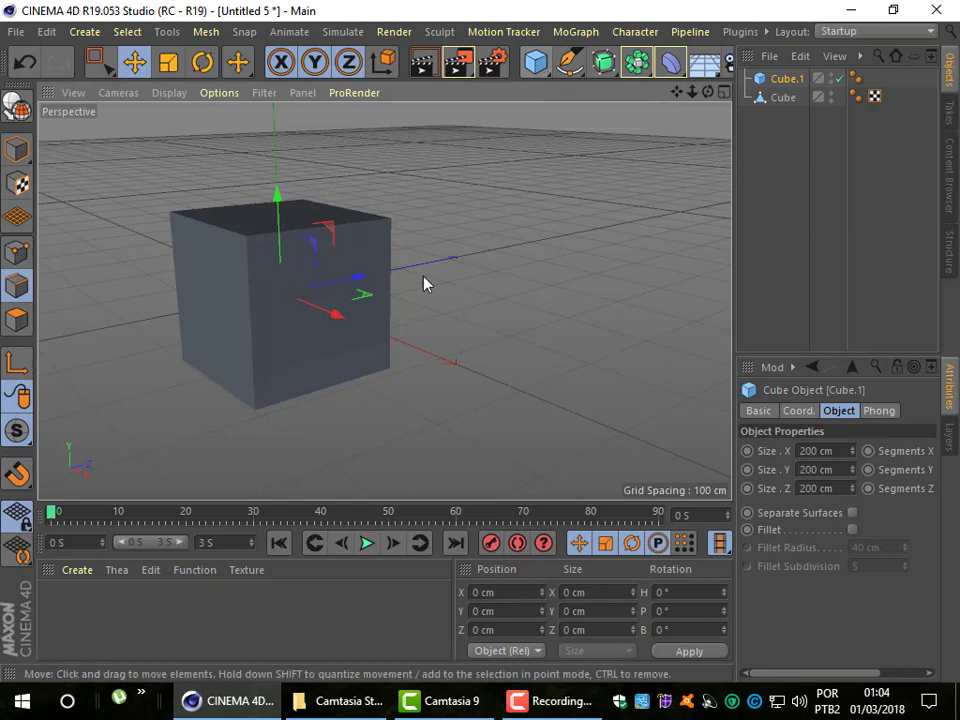
drag(356, 281, 583, 262)
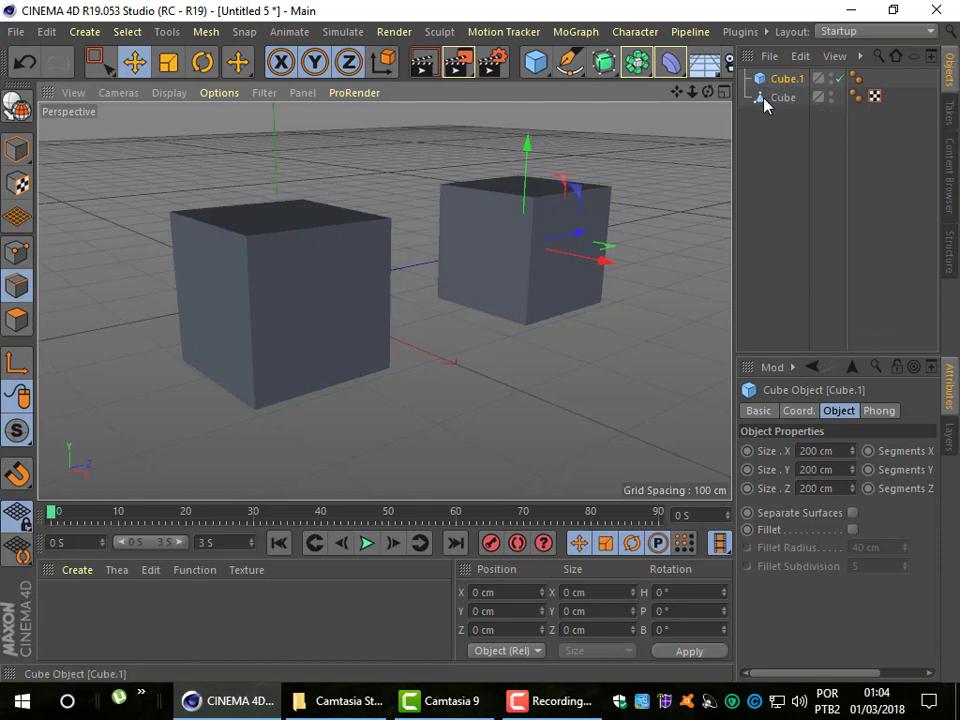
click(775, 98)
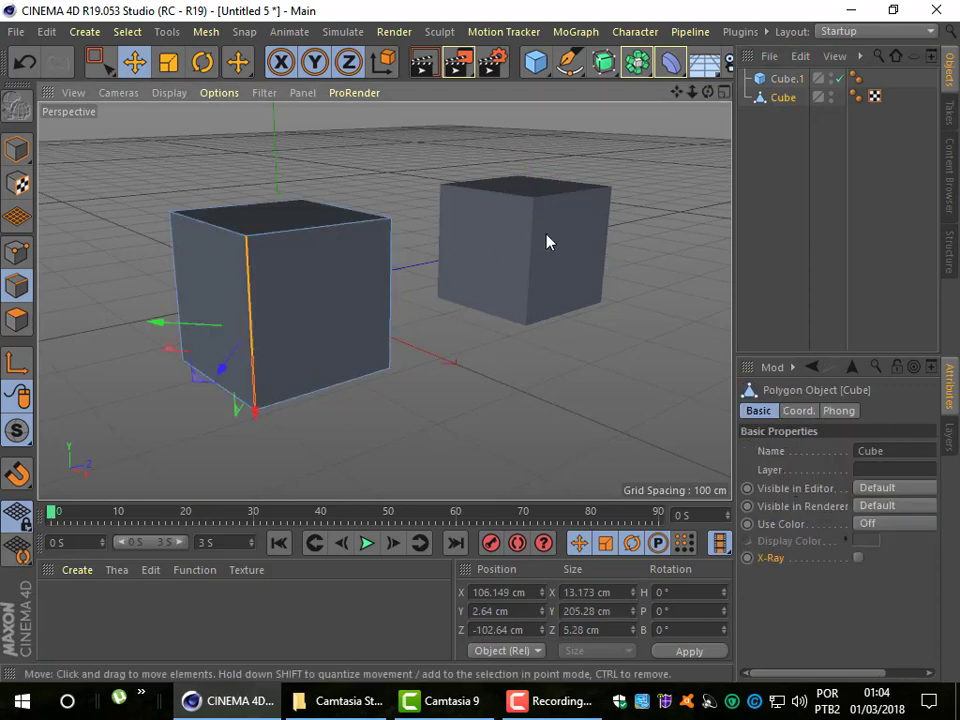
click(326, 303)
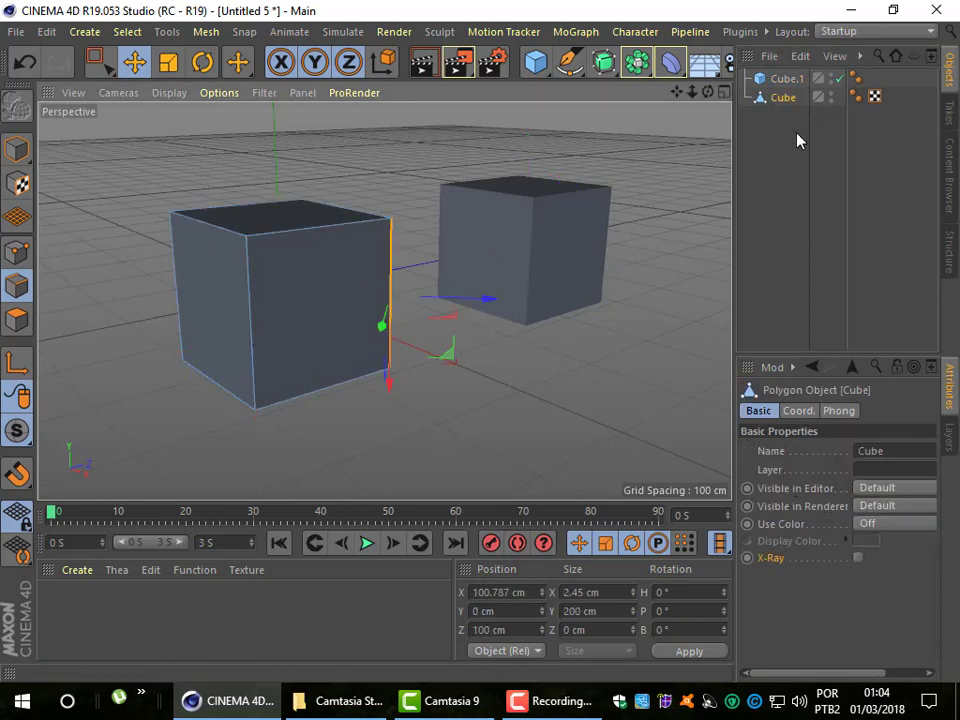
Browse the cube's Coordinates, Phong and Basic properties, then select Cube.1
click(813, 411)
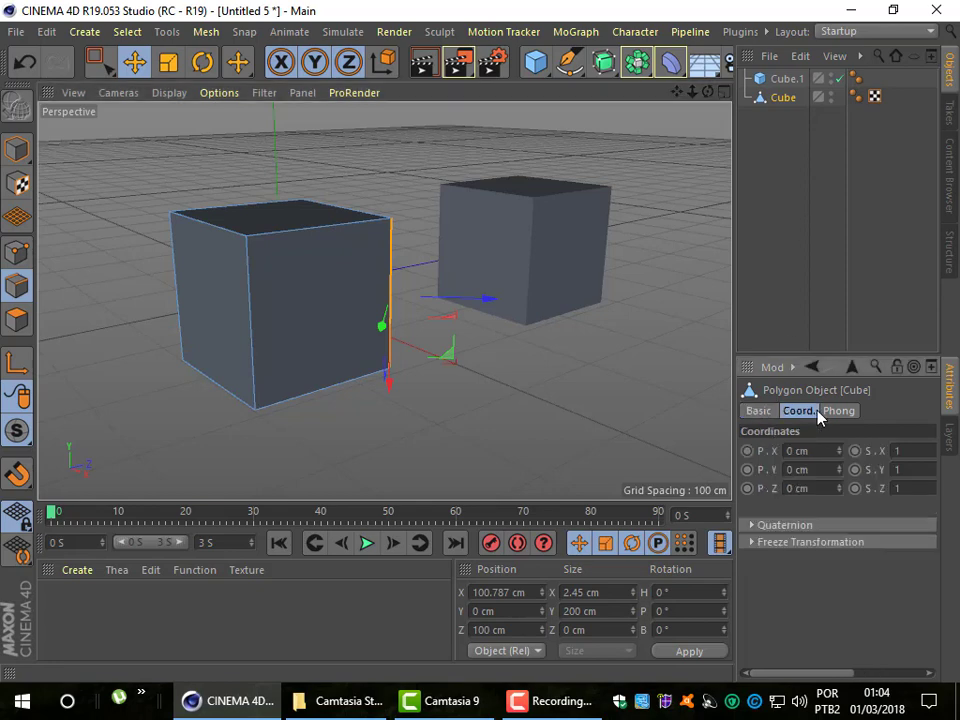
click(842, 411)
click(808, 411)
click(760, 411)
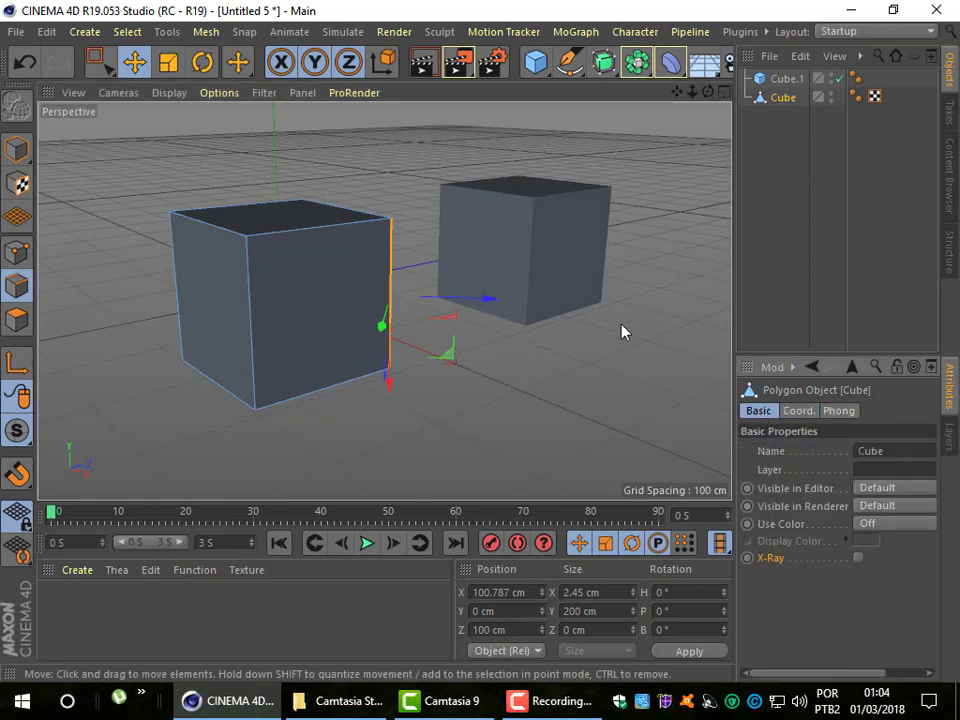
click(785, 78)
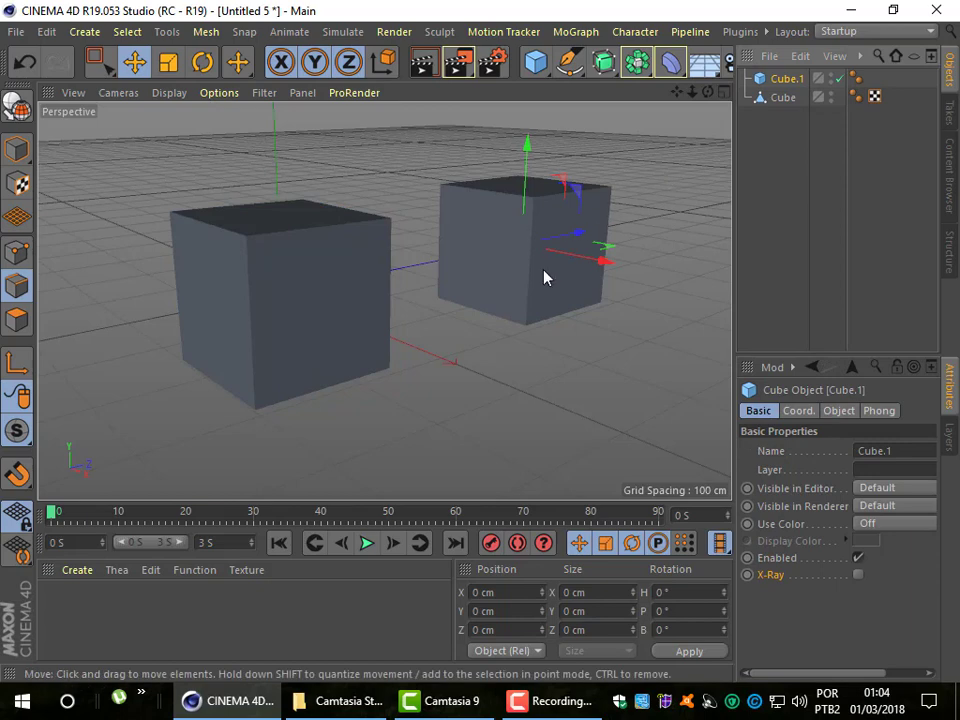
Reselect the editable cube and try selecting its front vertical and top edges
click(781, 97)
click(345, 336)
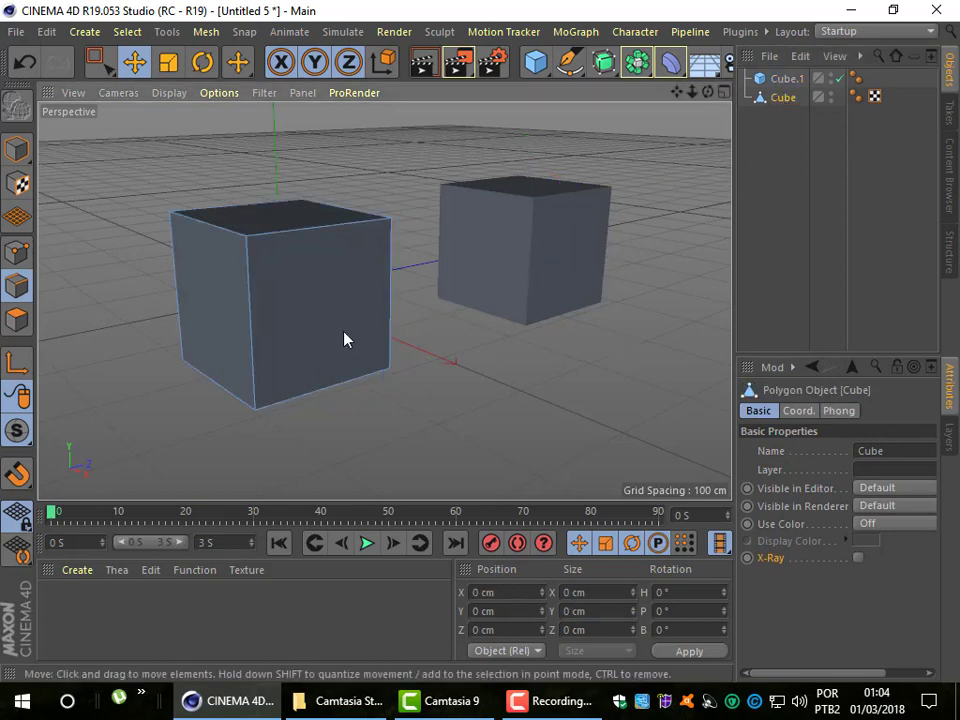
key(ctrl+z)
click(250, 298)
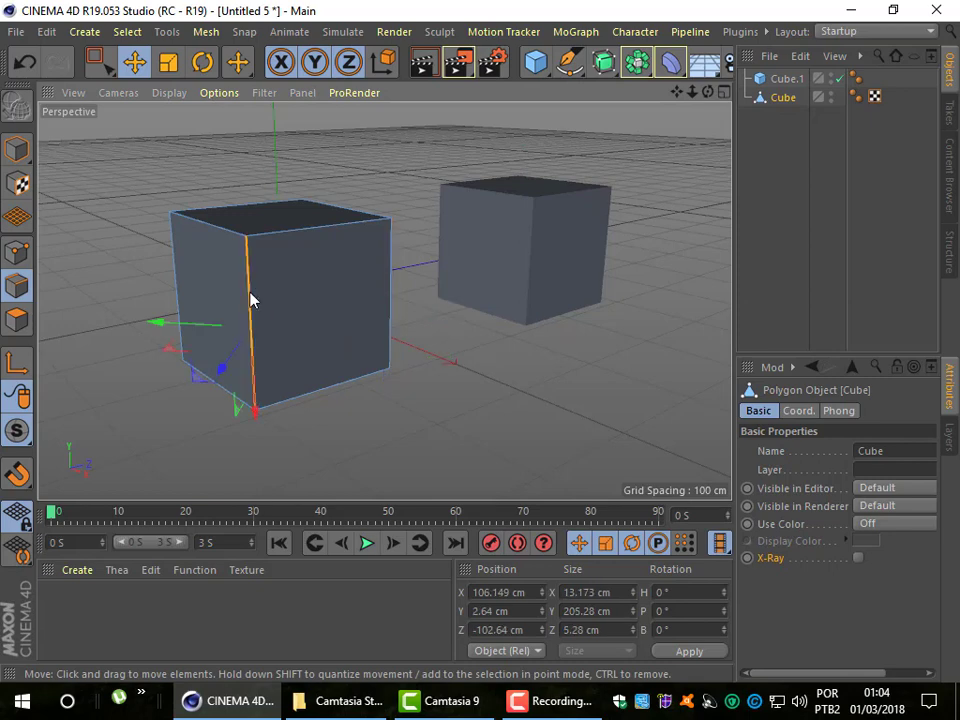
click(215, 228)
click(277, 233)
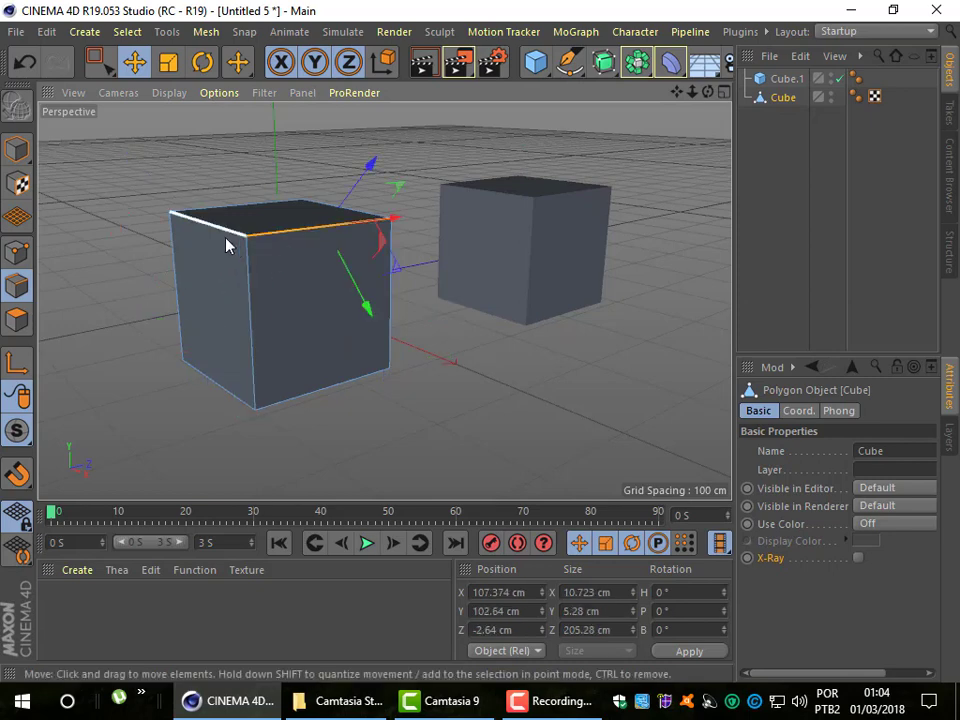
click(241, 240)
Select the top edge loop plus front vertical edge and shift them about 57 cm along X
double_click(298, 231)
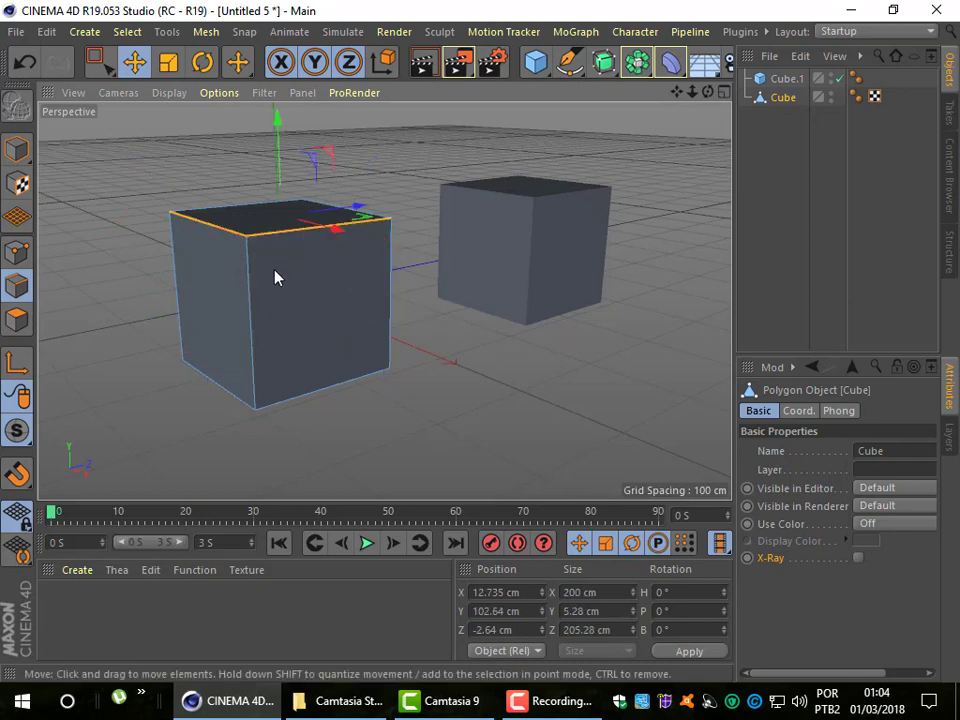
shift+click(258, 307)
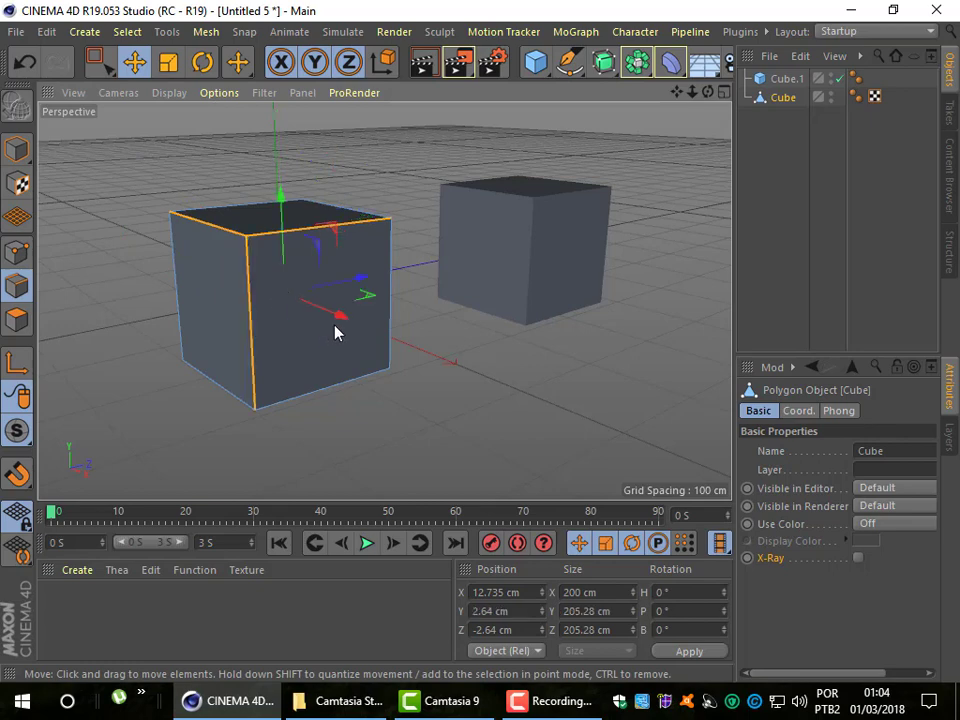
mouse_move(332, 315)
mouse_down()
mouse_move(305, 333)
mouse_move(336, 364)
mouse_up()
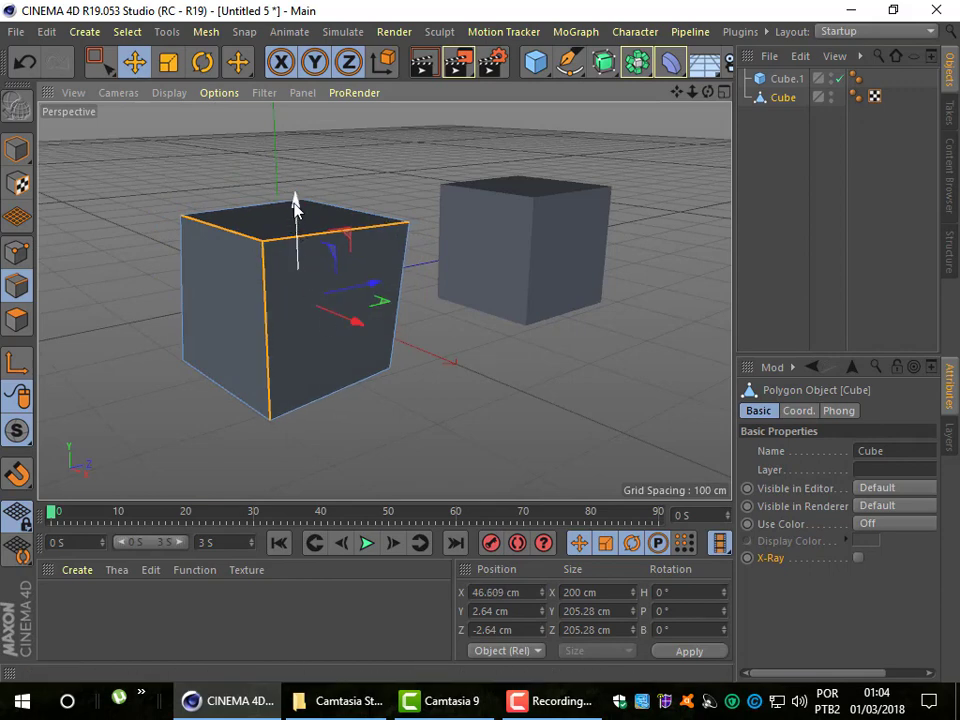
drag(295, 205, 296, 199)
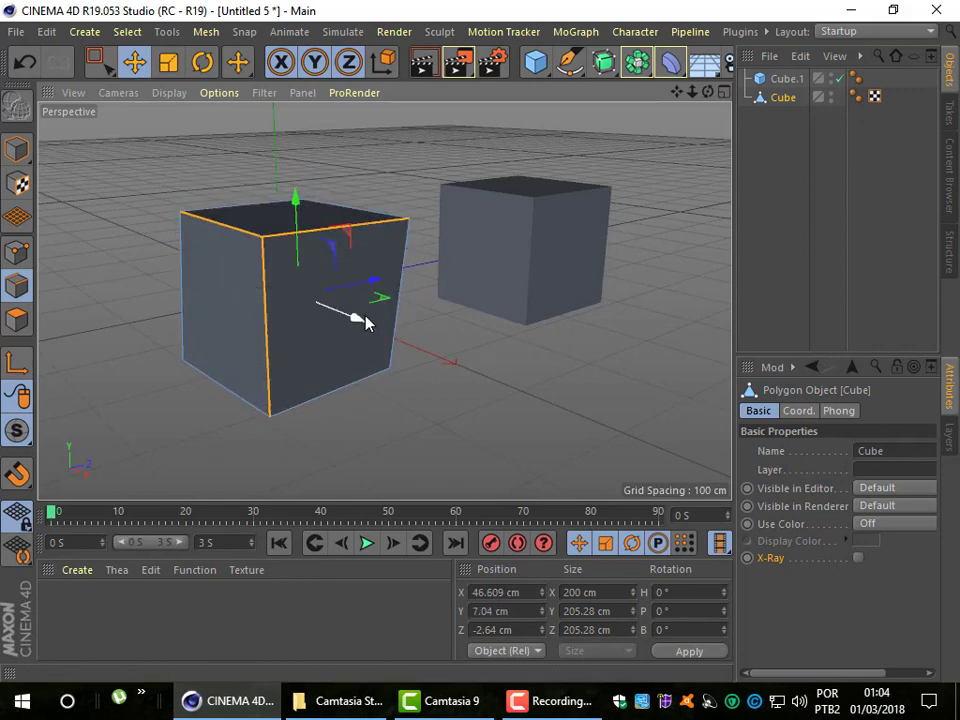
mouse_move(365, 322)
mouse_down()
mouse_move(373, 336)
mouse_move(364, 330)
mouse_up()
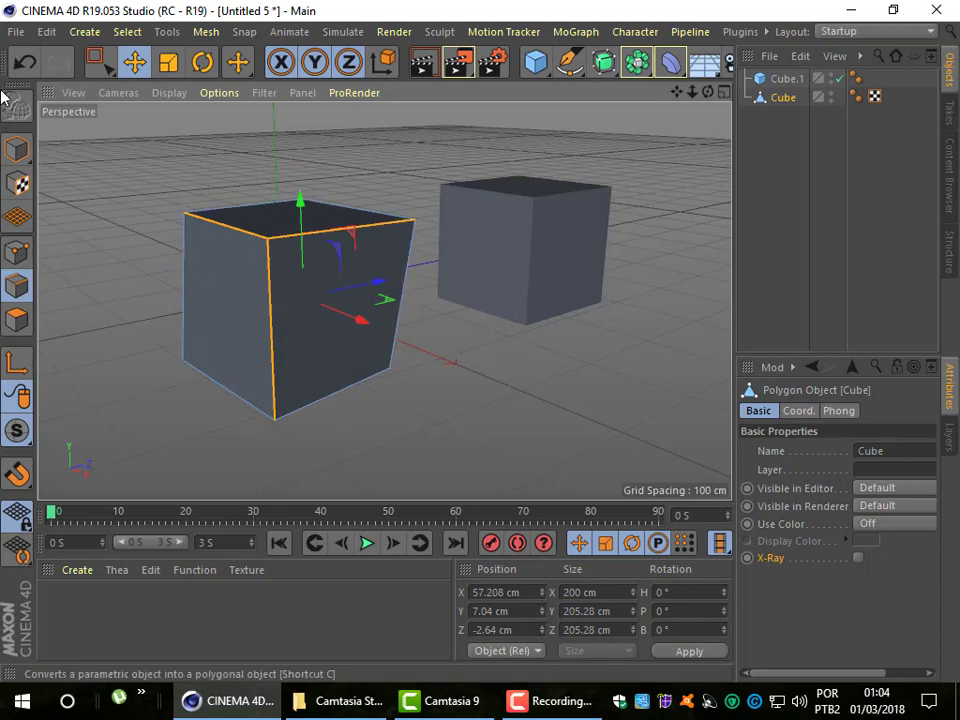
Undo six times to remove the skew and edge selections, then deselect everything
click(22, 62)
click(22, 62)
click(22, 62)
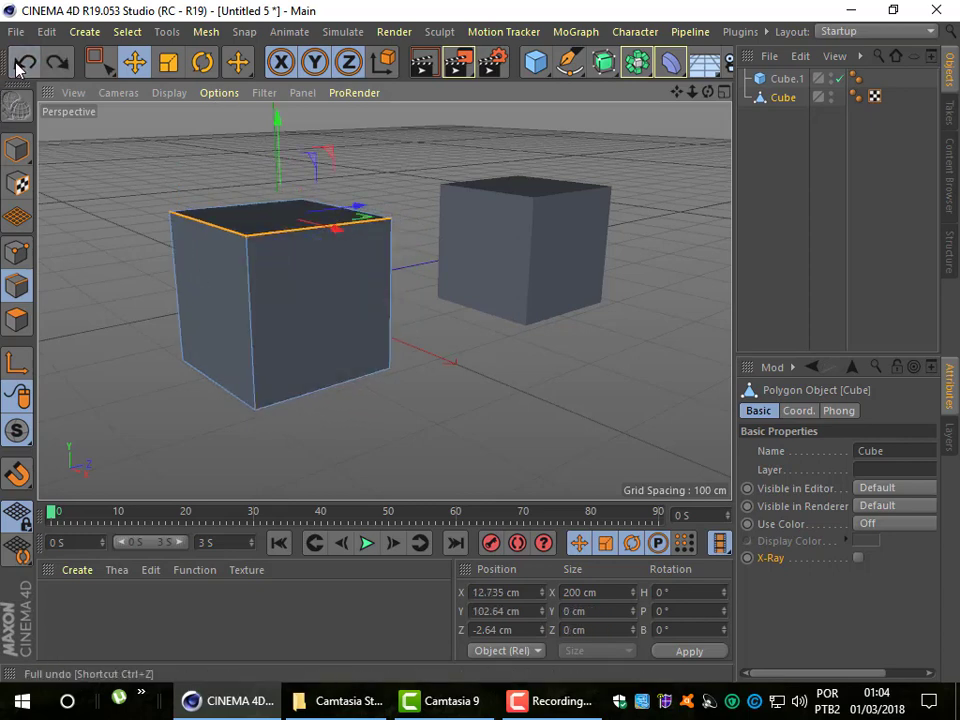
click(22, 62)
click(22, 62)
click(22, 62)
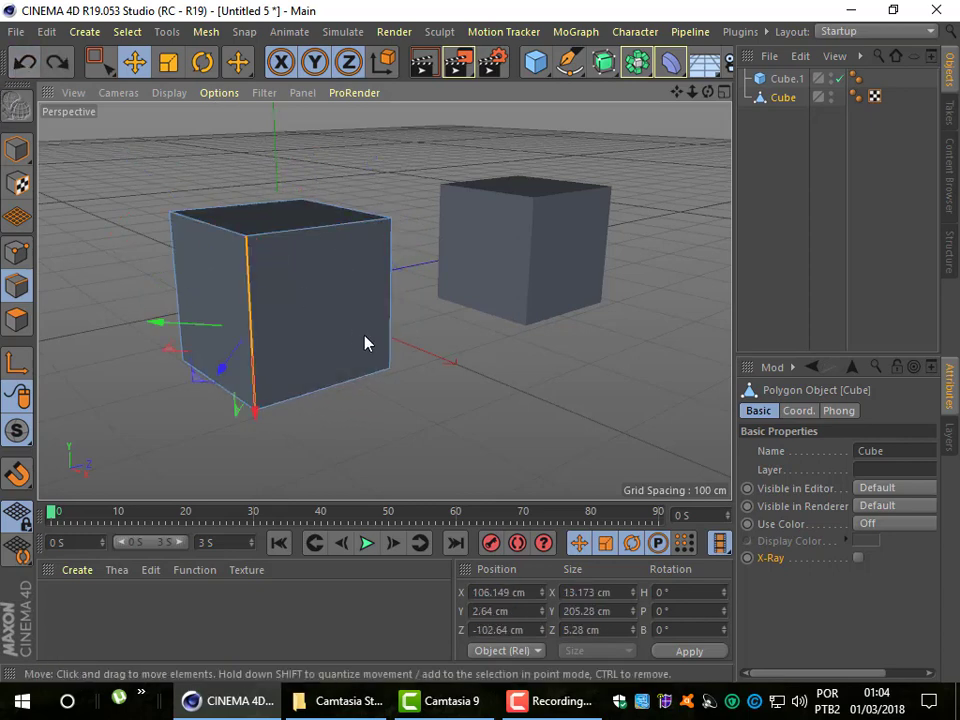
click(445, 409)
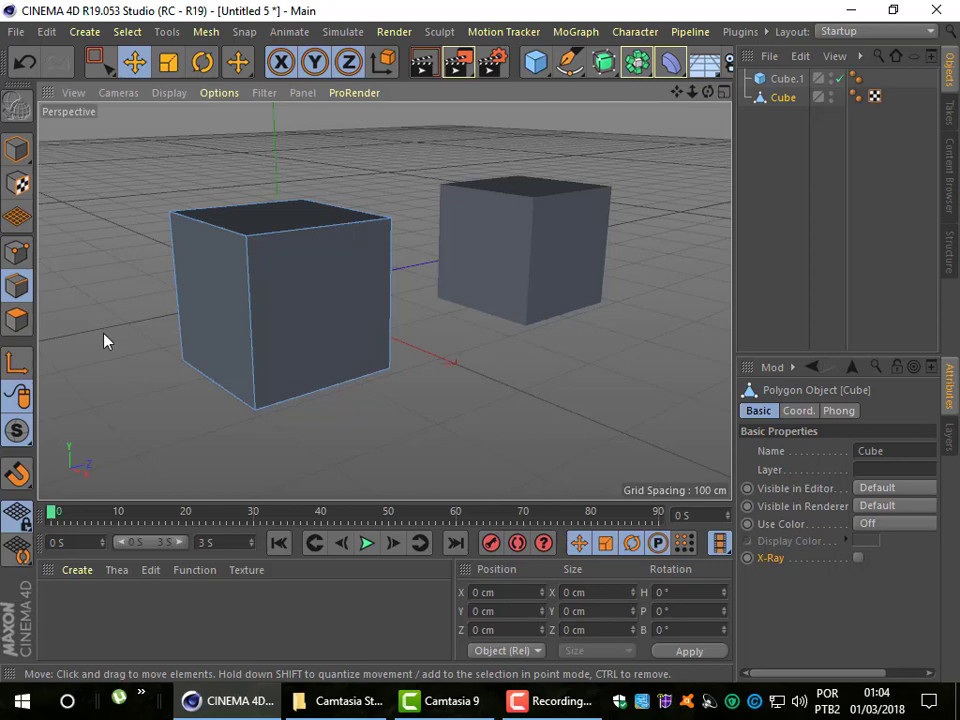
click(17, 252)
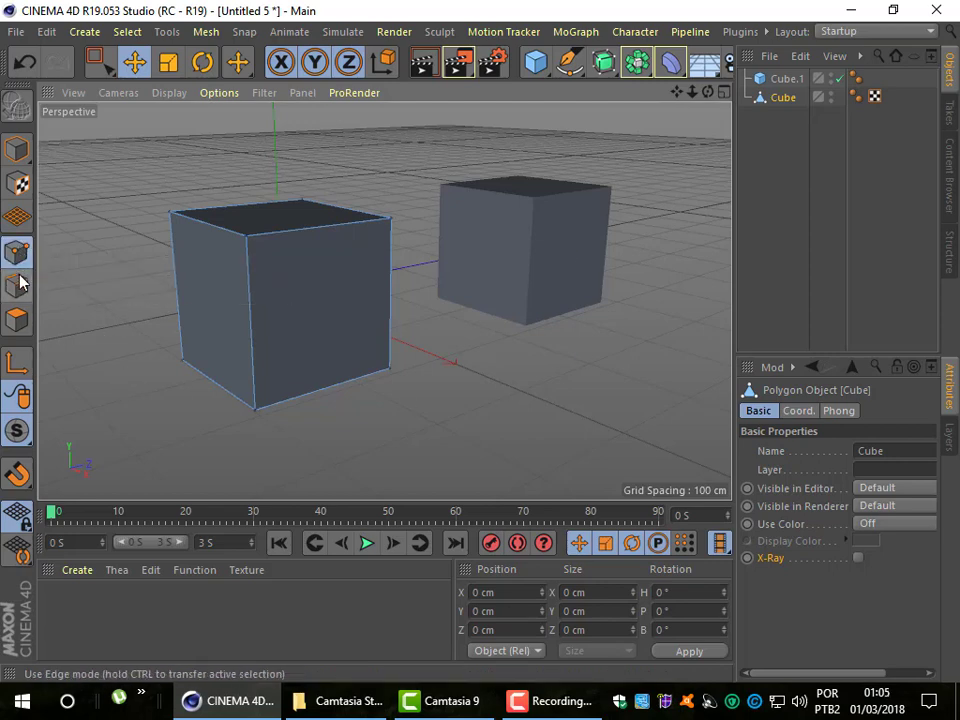
click(17, 285)
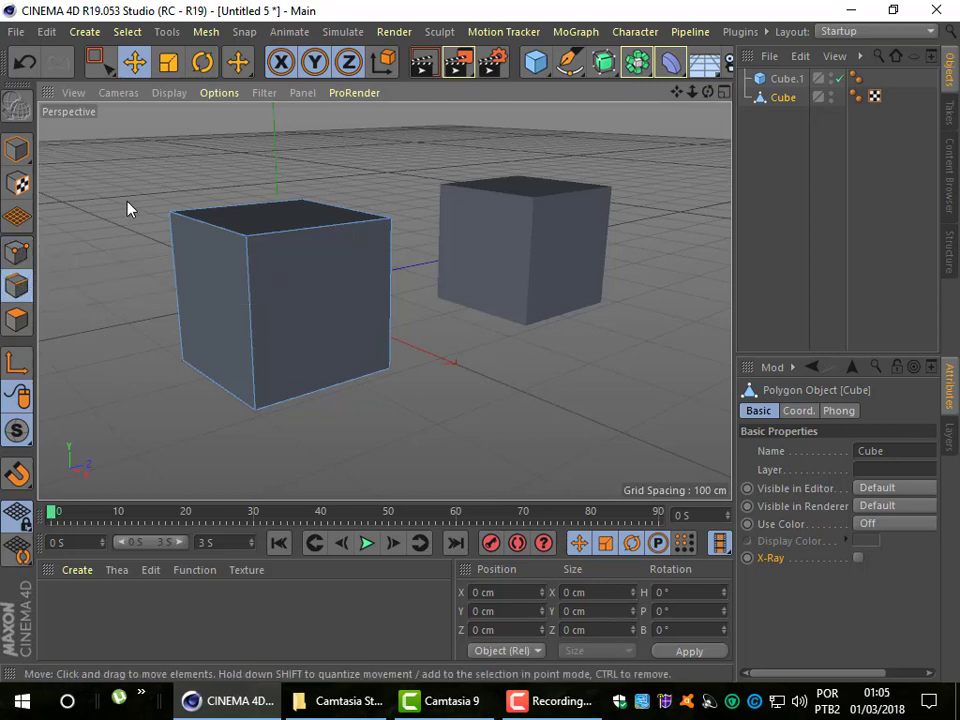